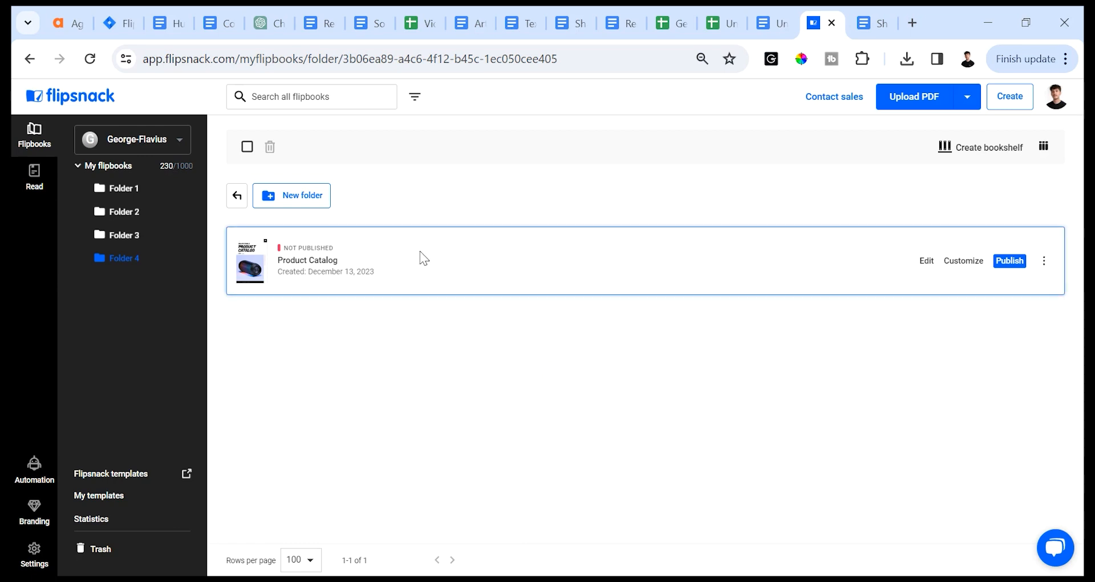
- Open the Product Catalog flipbook in the editor
left_click(488, 262)
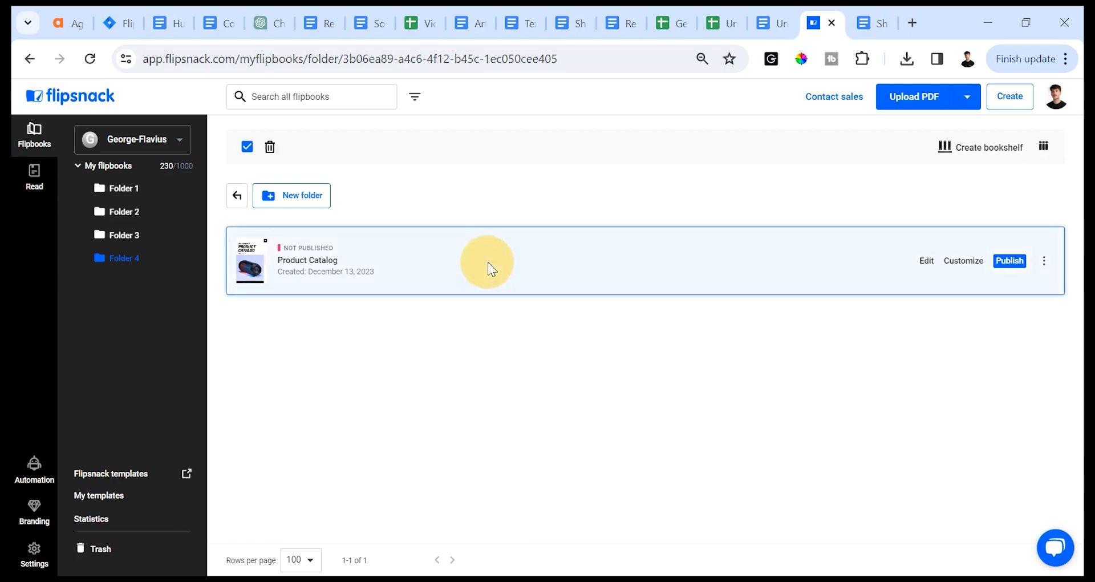
left_click(927, 261)
left_click(37, 210)
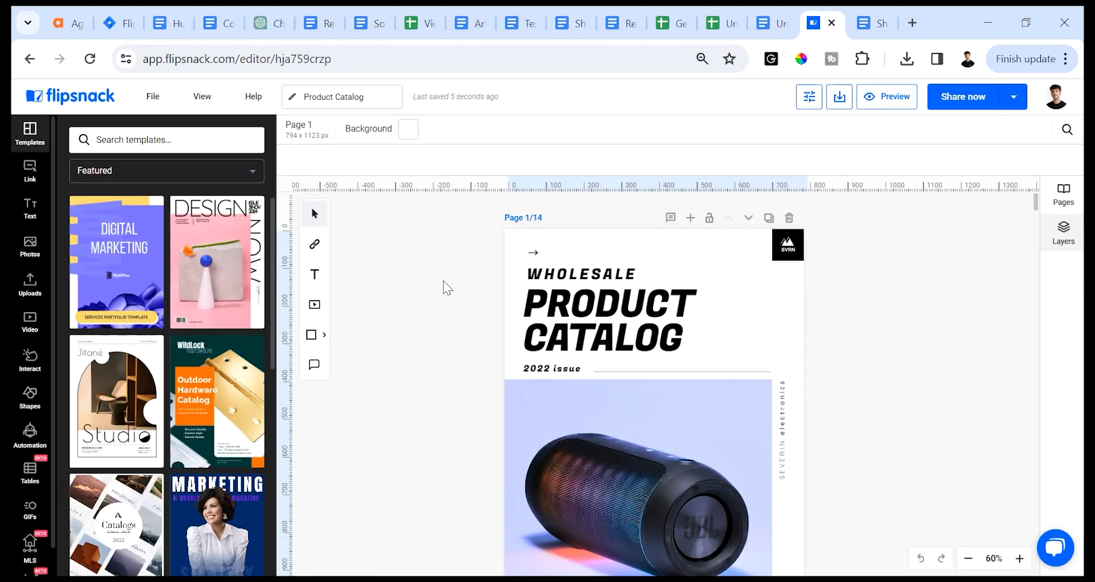
- Place a shopping area over the Smart Watch 01 item on the Smart Watches page, resized to about 592 x 183 px
scroll(447, 287, "down", 15)
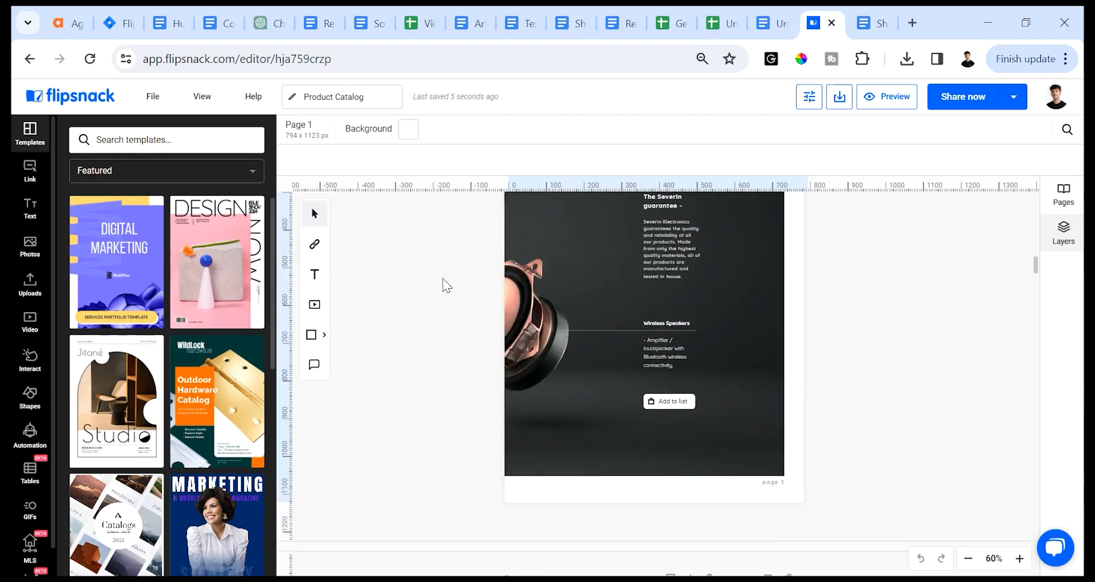
scroll(447, 287, "down", 8)
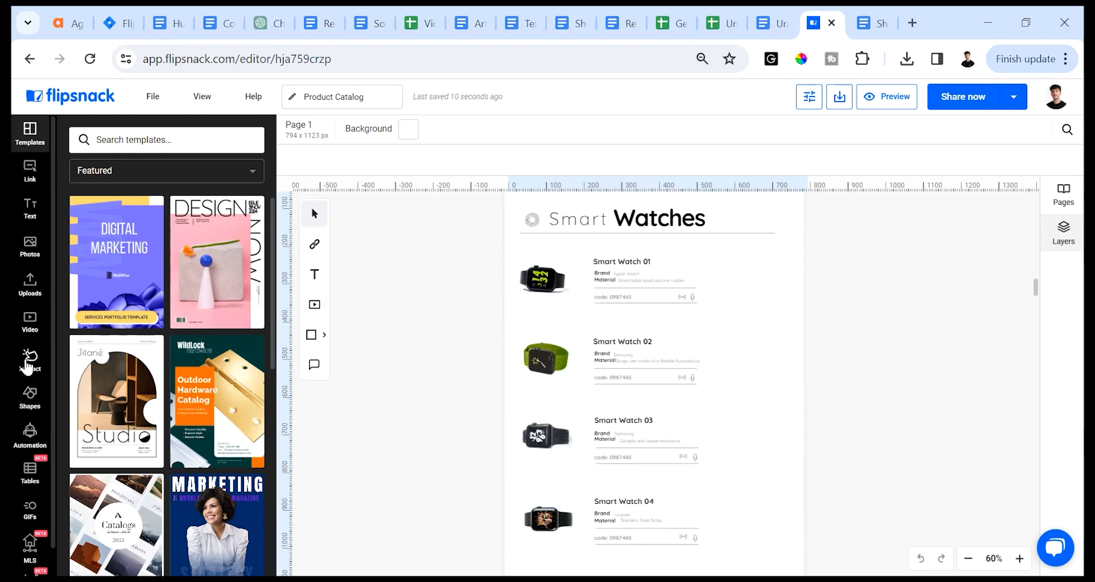
left_click(28, 362)
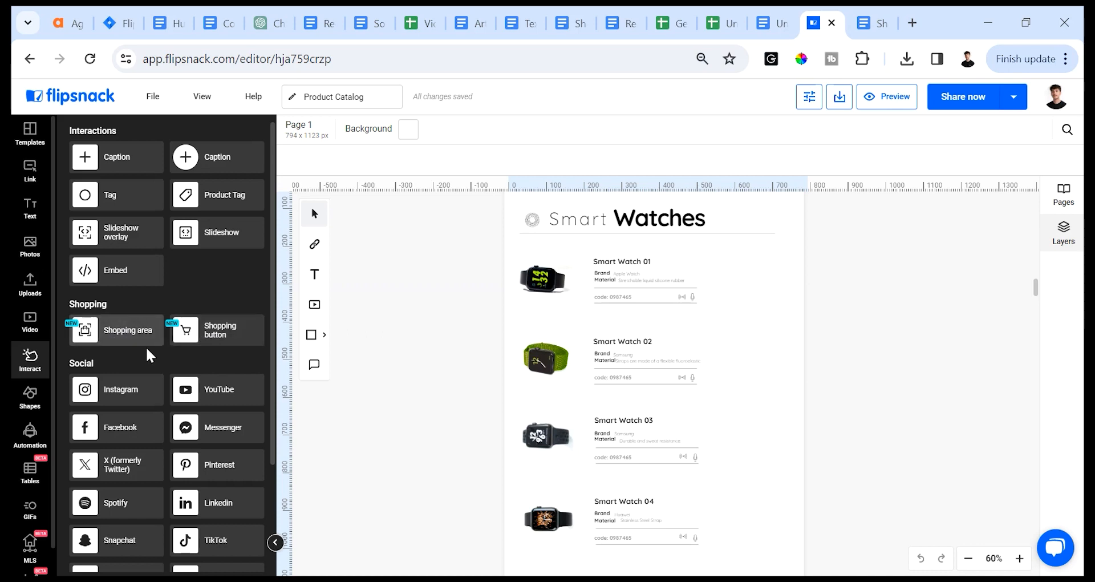
left_click_drag(93, 337, 674, 303)
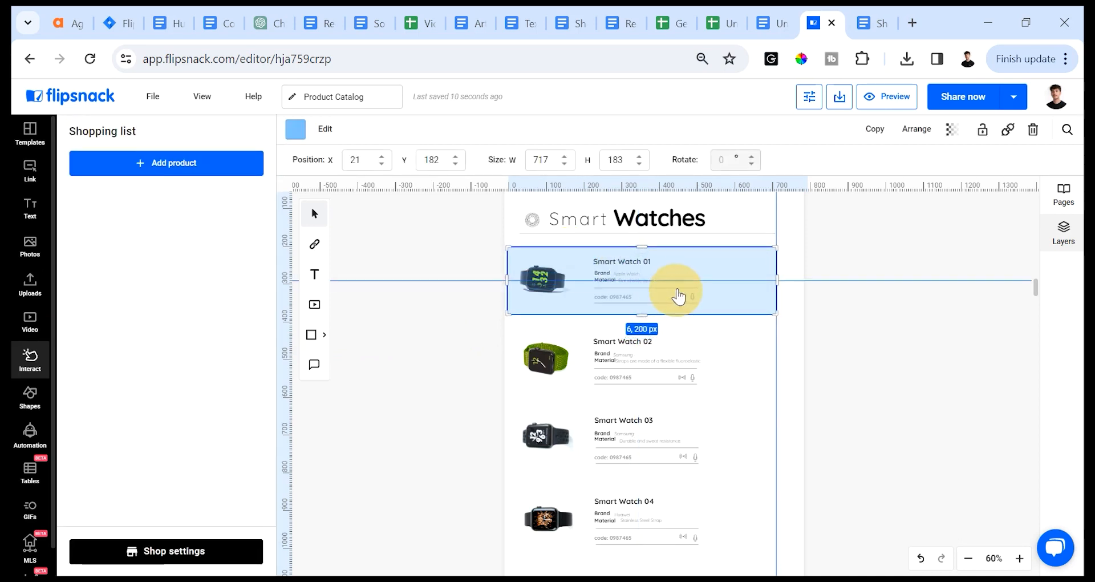
left_click_drag(774, 279, 729, 280)
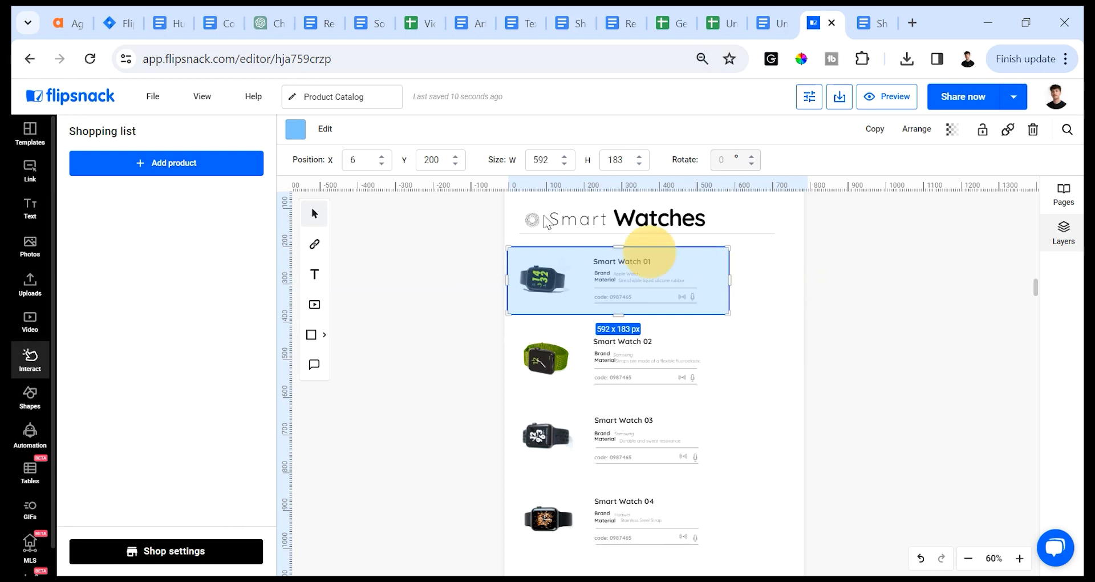
- Recolor the shopping area over Smart Watch 01 purple from the default palette and set its opacity to 0
left_click(295, 130)
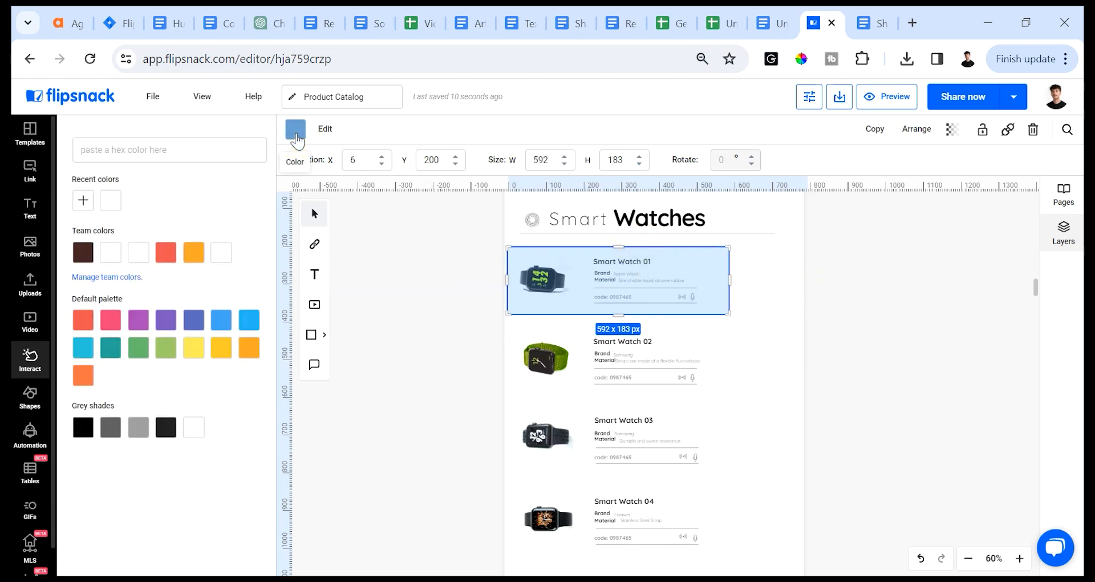
left_click(191, 252)
left_click(165, 252)
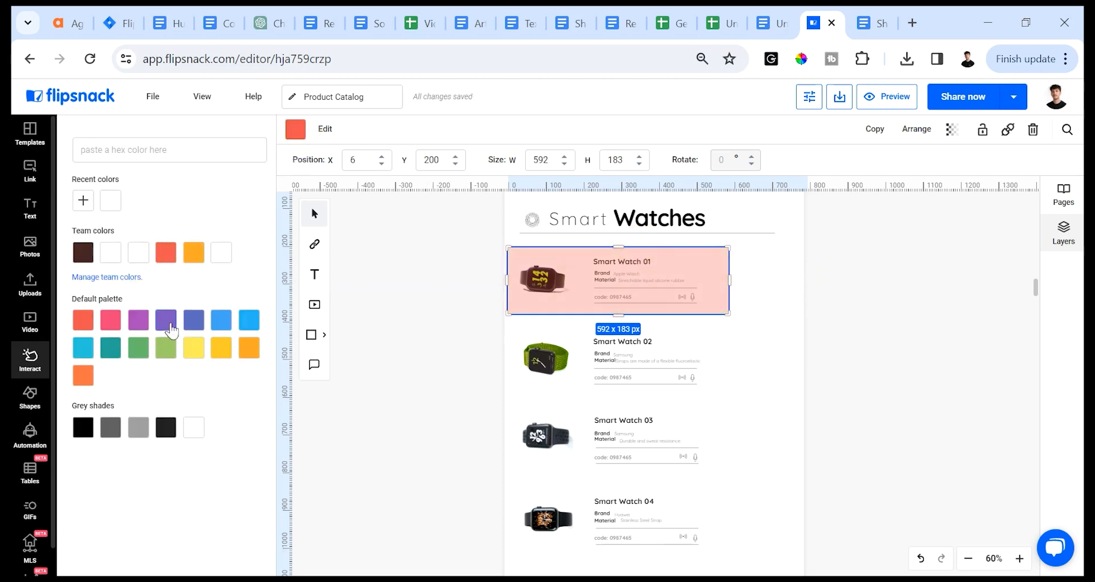
left_click(166, 320)
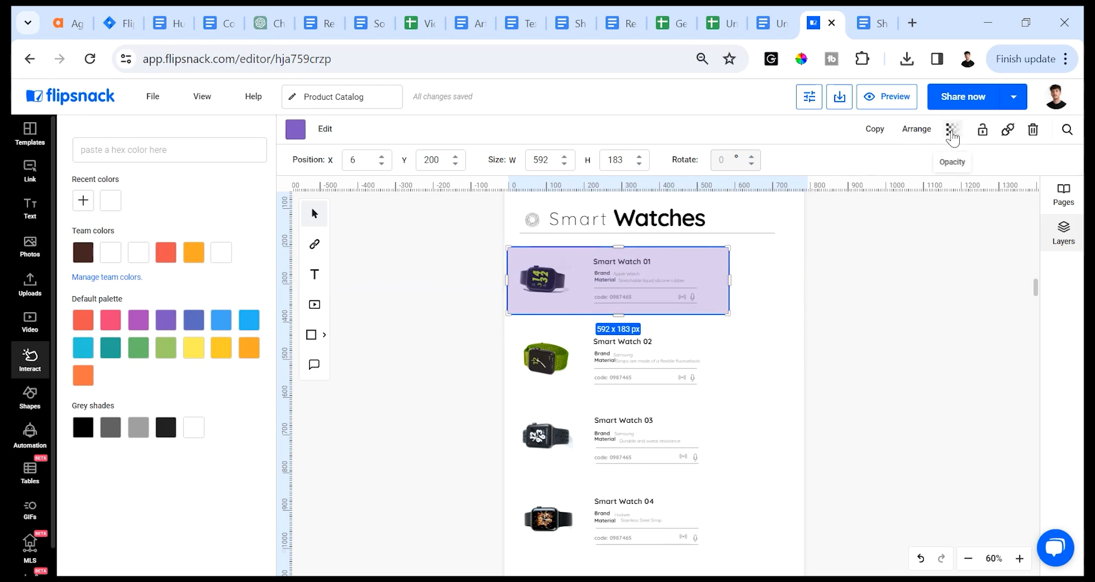
left_click(952, 130)
left_click_drag(892, 160, 830, 171)
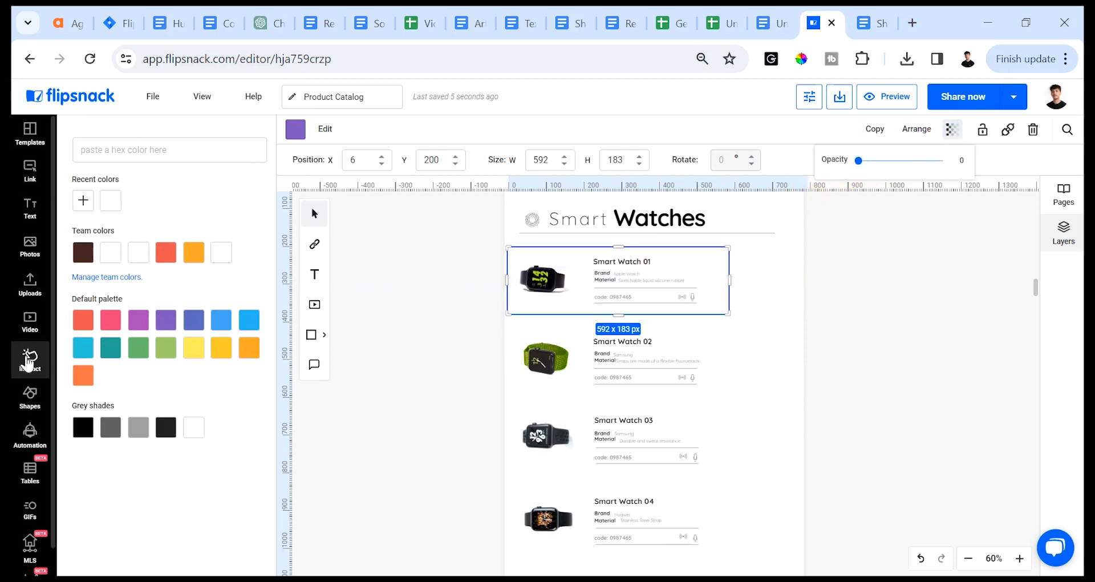
- Try a shopping button beside Smart Watch 02, and delete both that button and the shopping area over Smart Watch 01
left_click(27, 363)
left_click_drag(201, 334, 748, 378)
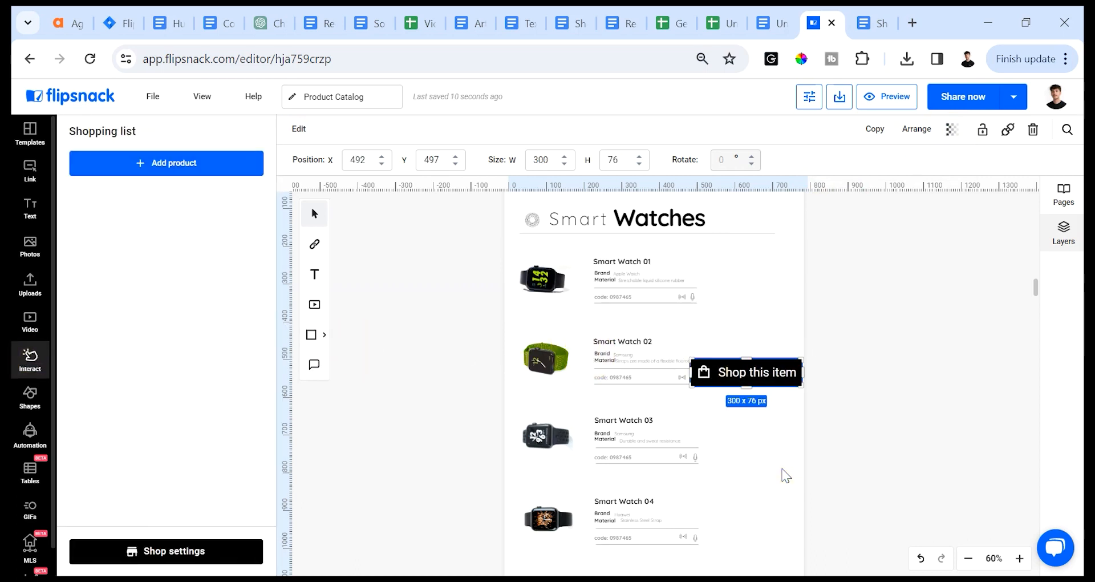
key("Delete")
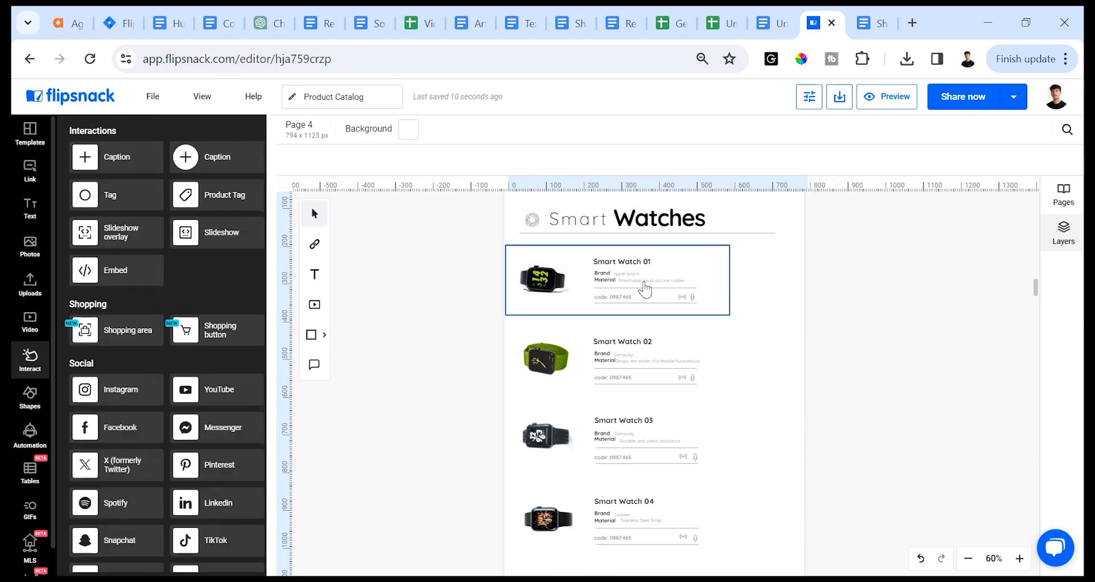
left_click(644, 286)
key("Delete")
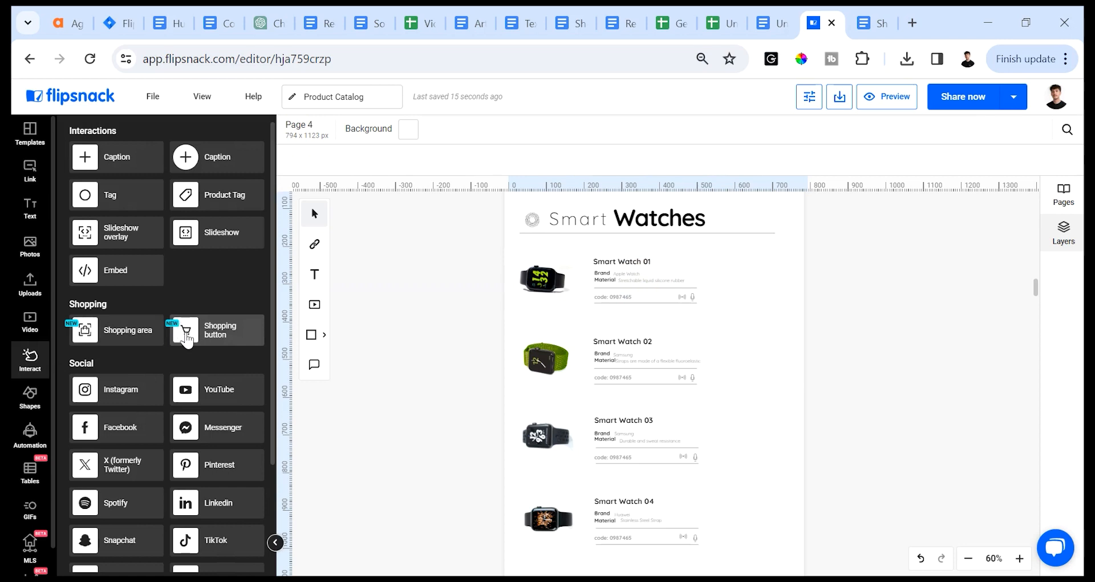
- Place a shopping button of about 253 x 76 px to the right of the Smart Watch 01 item
left_click_drag(187, 338, 765, 289)
left_click(737, 292)
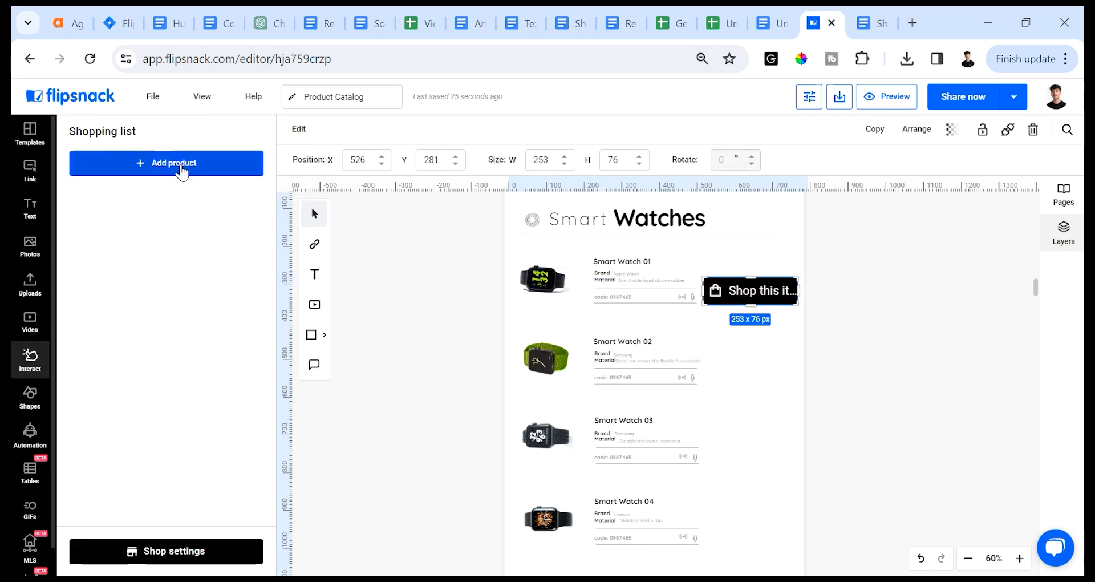
- Add a product to the shopping button with the title Smart Watch 01 and SKU 0676888
left_click(204, 173)
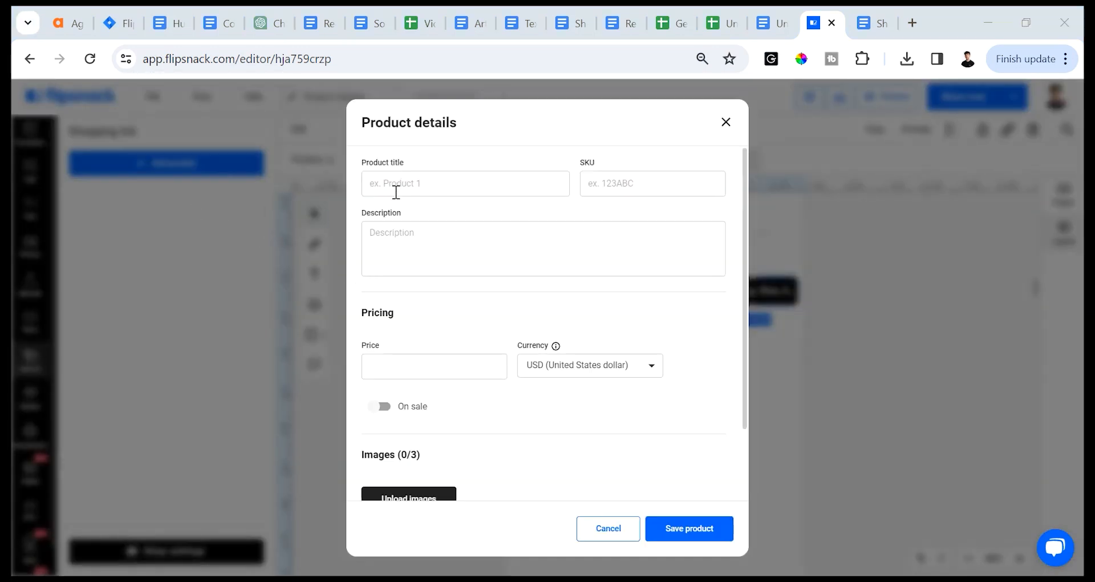
left_click(396, 190)
type("Smart Watch 01")
left_click(272, 232)
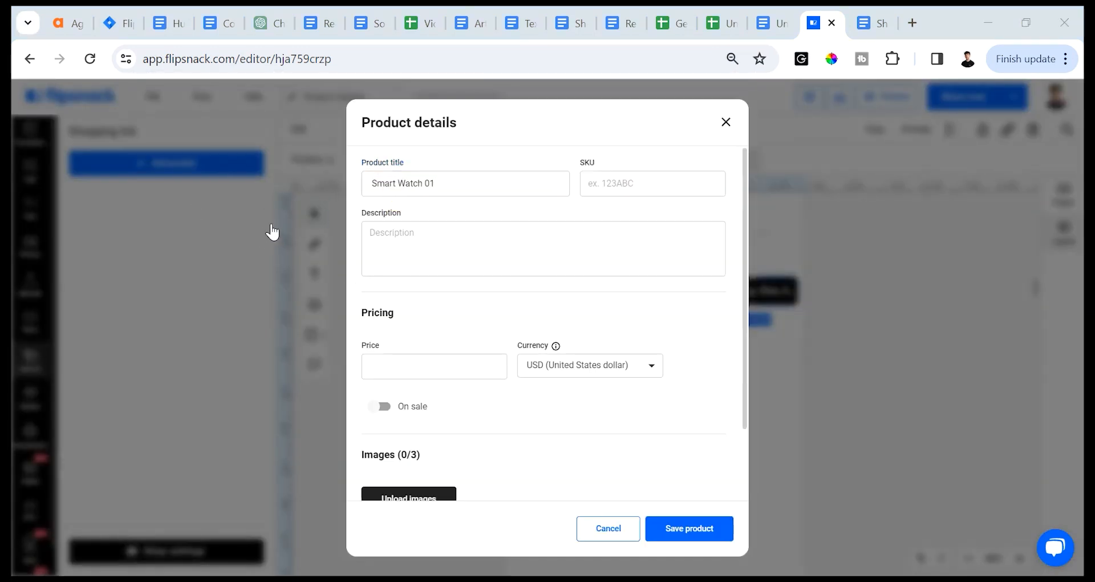
left_click(608, 187)
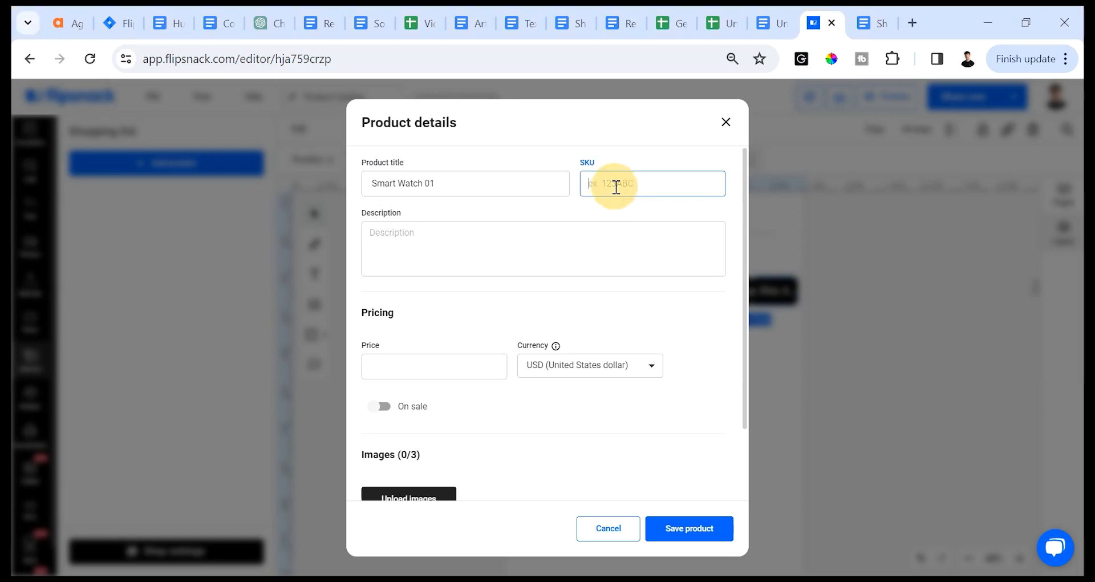
type("0676898")
left_click(264, 235)
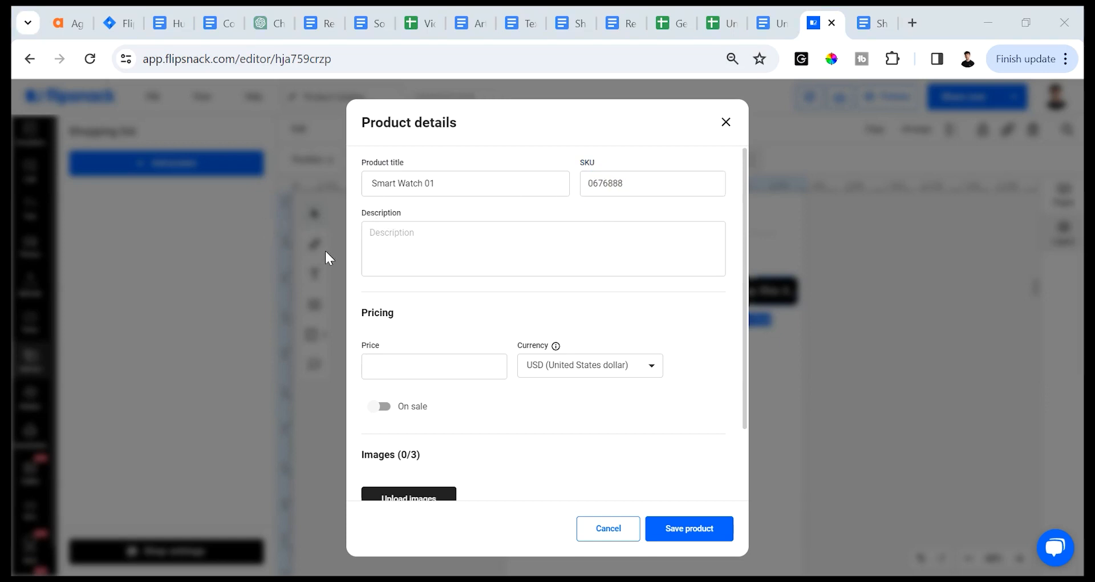
- Paste the product description covering the watch's Bluetooth capability, water-resistant design and health features
left_click(398, 240)
key("ctrl+v")
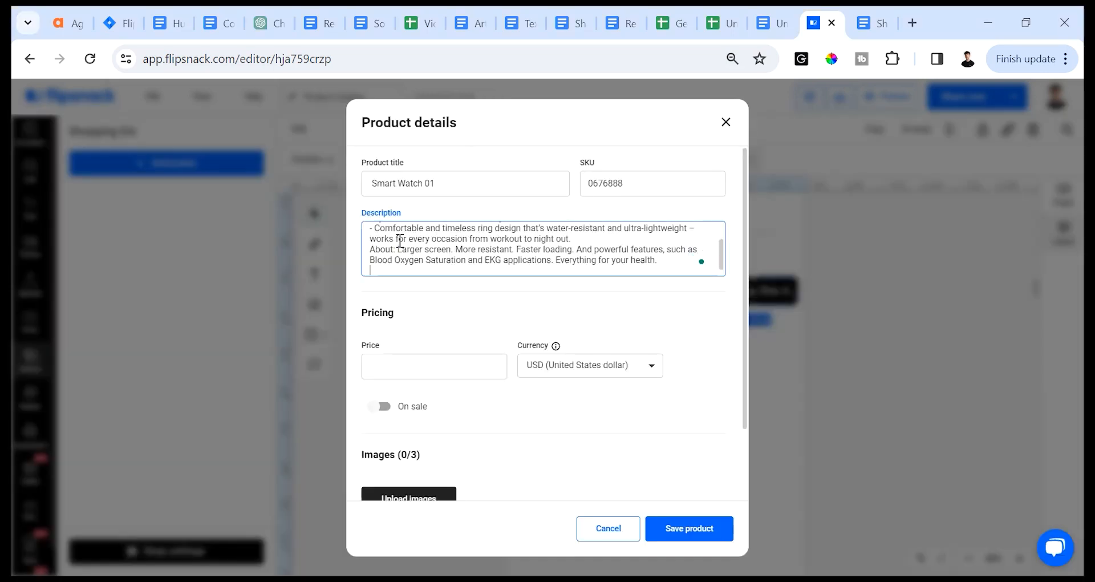
scroll(400, 240, "up", 3)
scroll(399, 240, "down", 3)
left_click(278, 228)
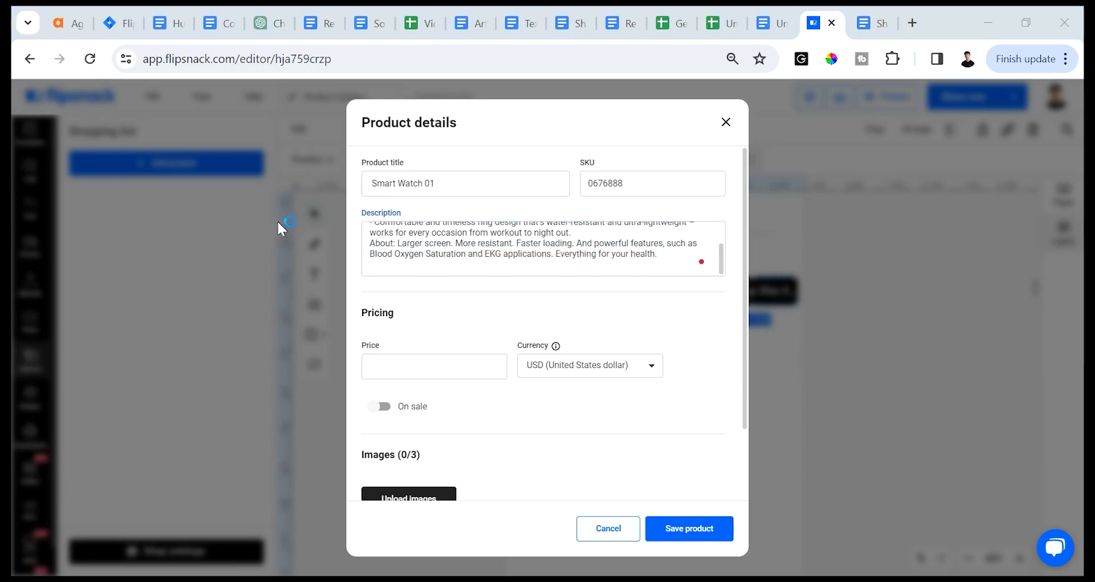
- Set the product's price to 150
left_click(386, 367)
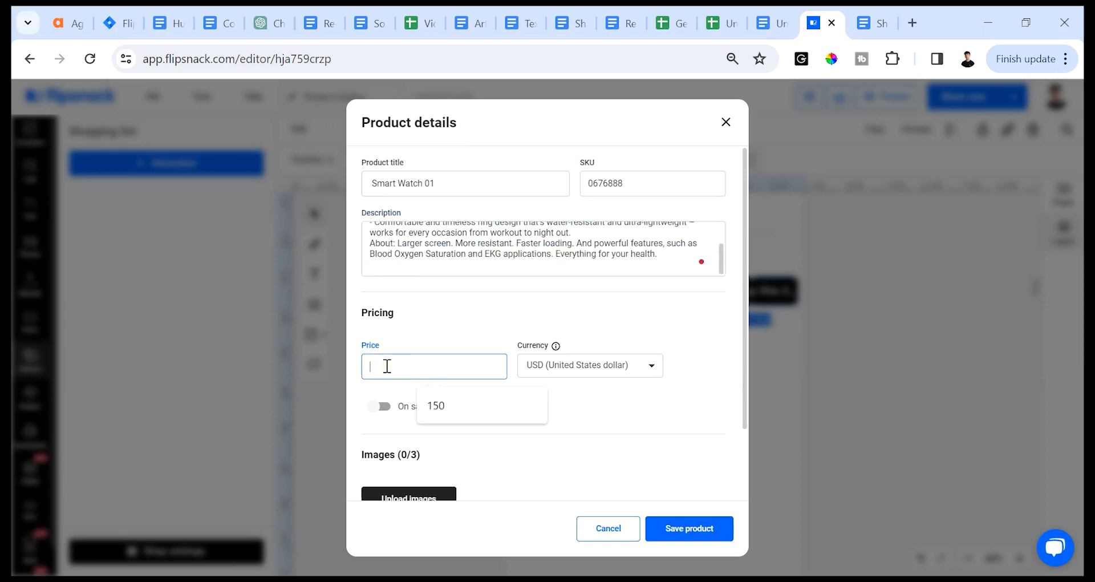
type("150")
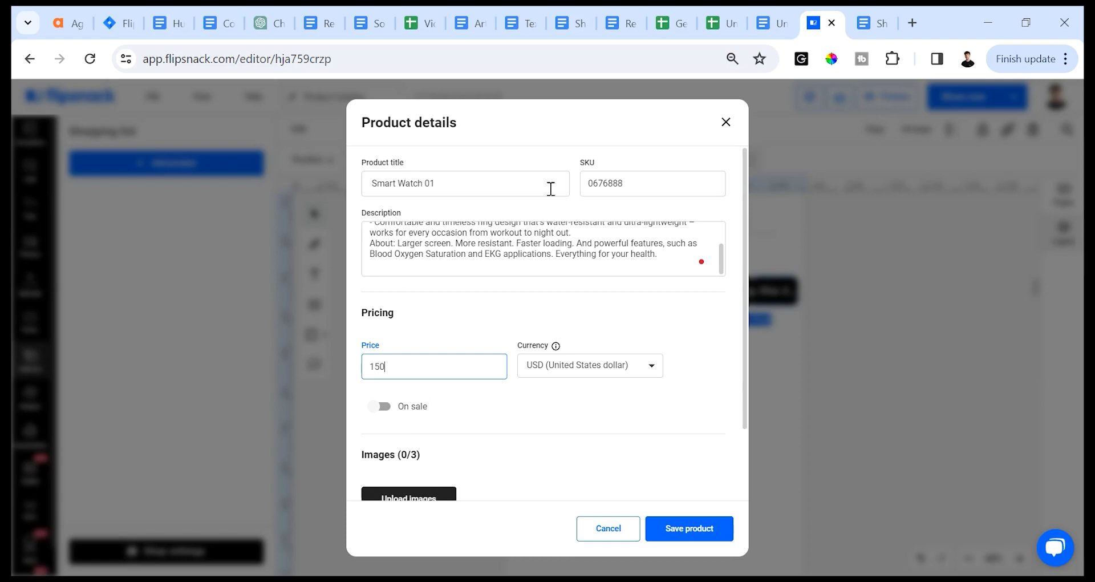
scroll(516, 235, "up", 2)
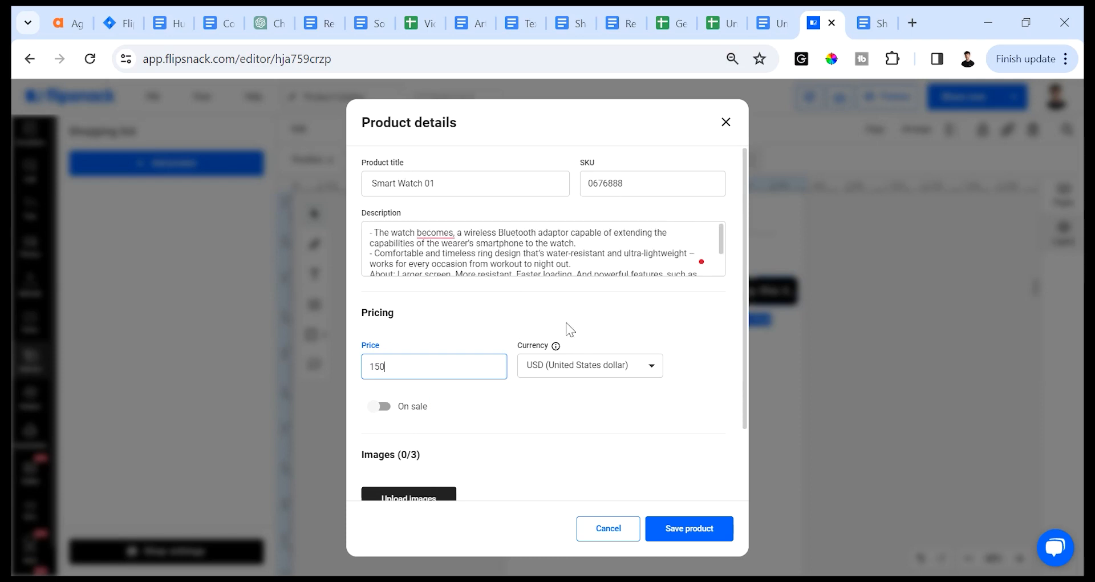
- Mark the product as on sale with a discounted price of 125
left_click_drag(746, 280, 746, 336)
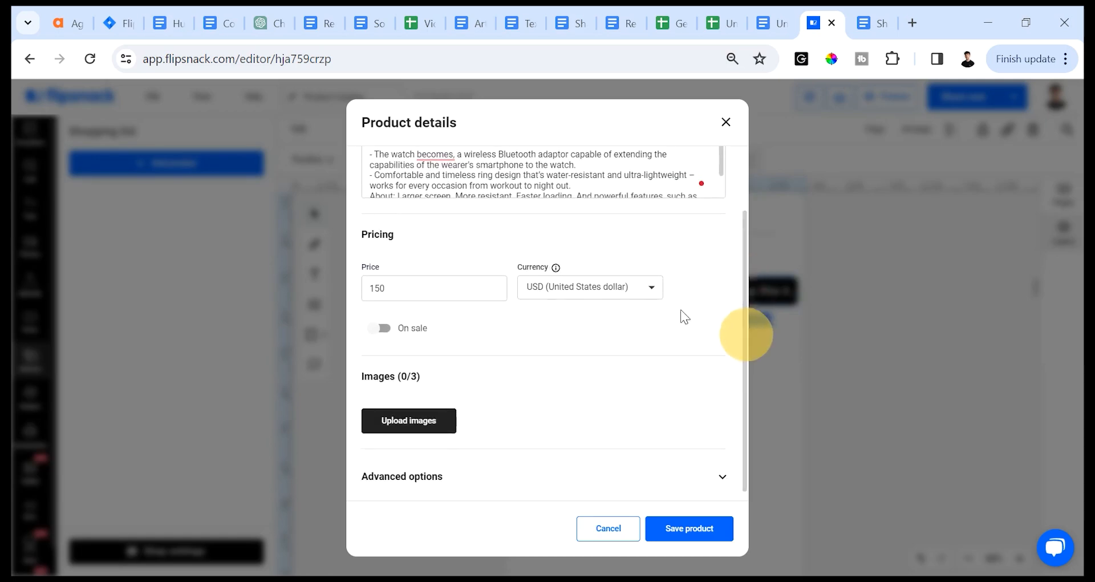
left_click(381, 329)
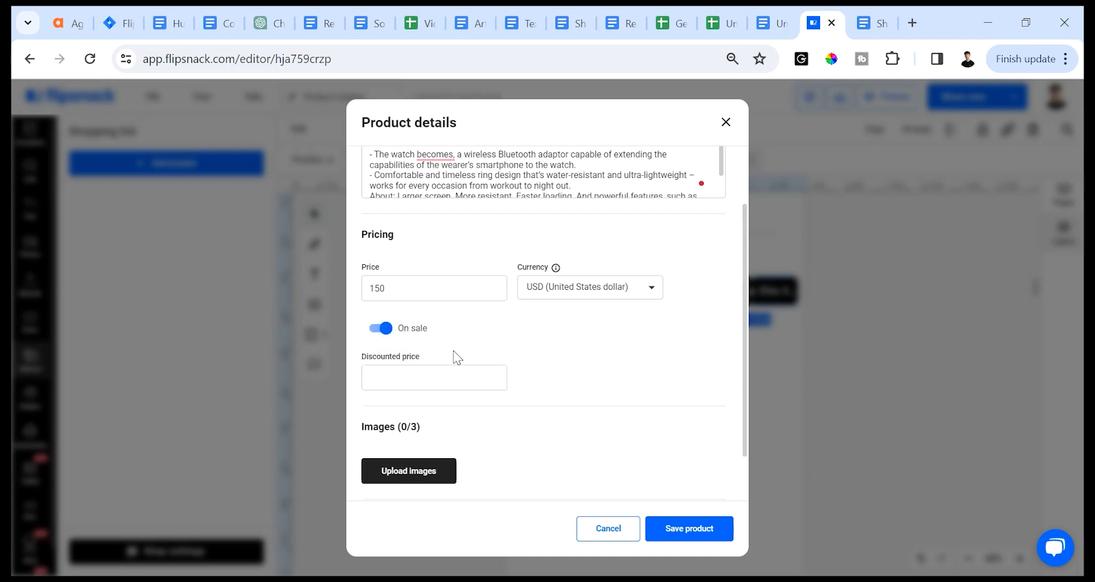
left_click(436, 378)
type("12")
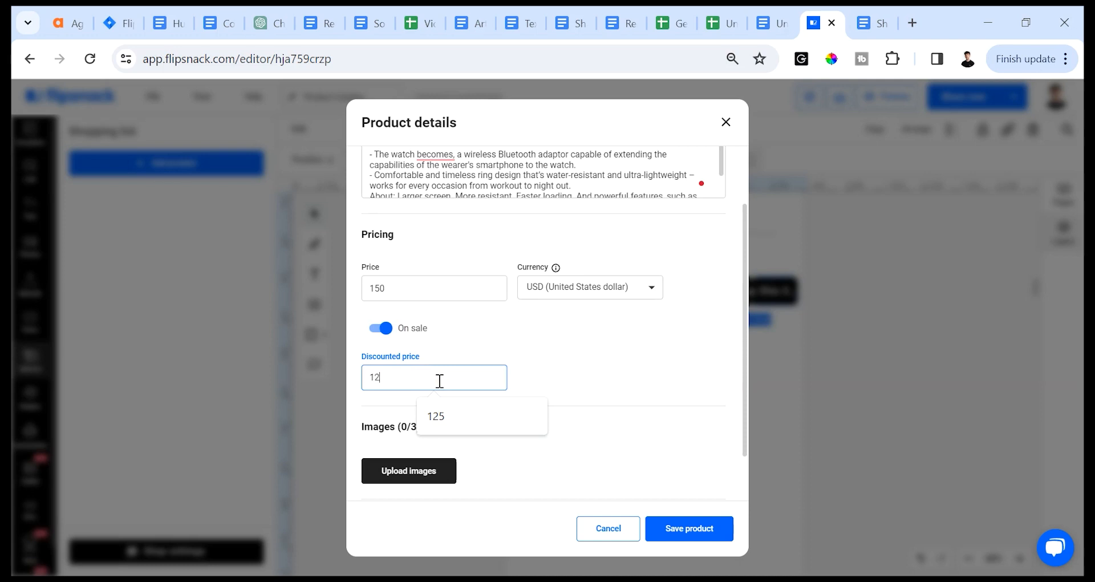
type("5")
- Choose USD (United States dollar) as the product's currency
left_click(572, 289)
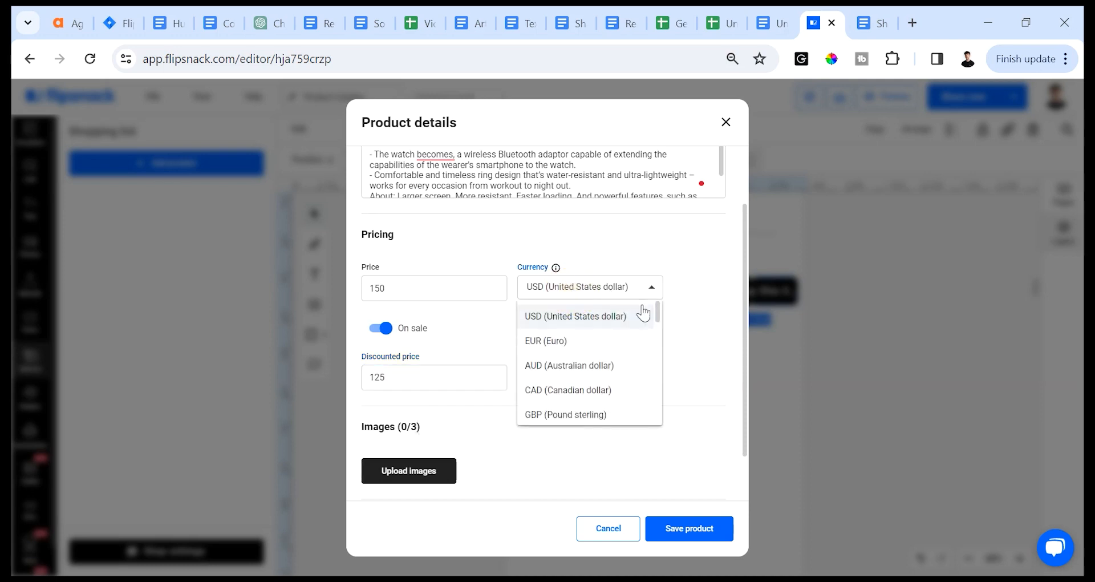
mouse_move(658, 306)
left_mouse_down()
mouse_move(643, 423)
mouse_move(652, 290)
left_mouse_up()
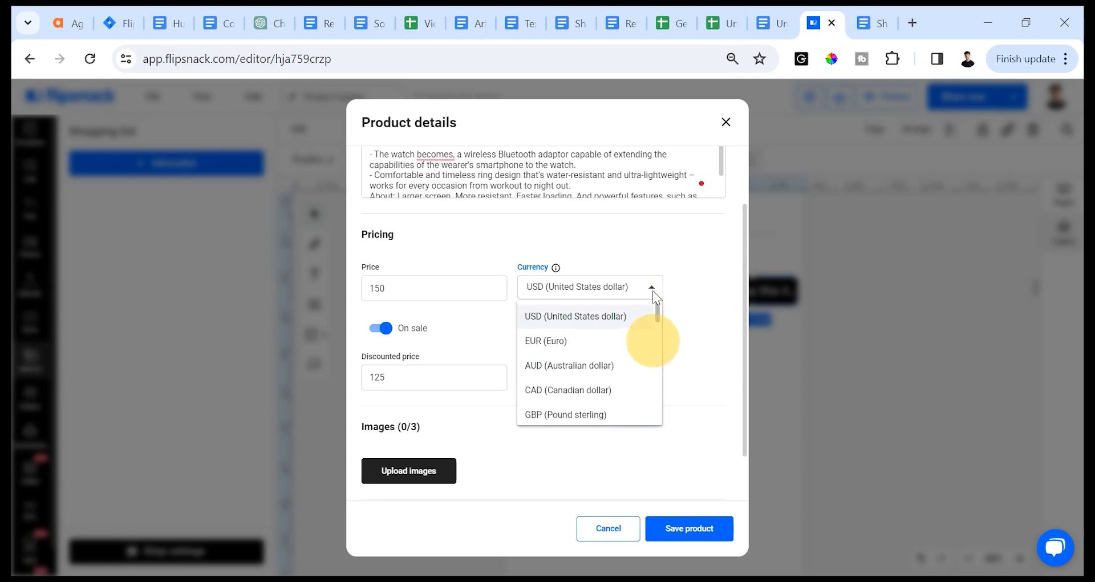
left_click(565, 321)
scroll(504, 280, "down", 1)
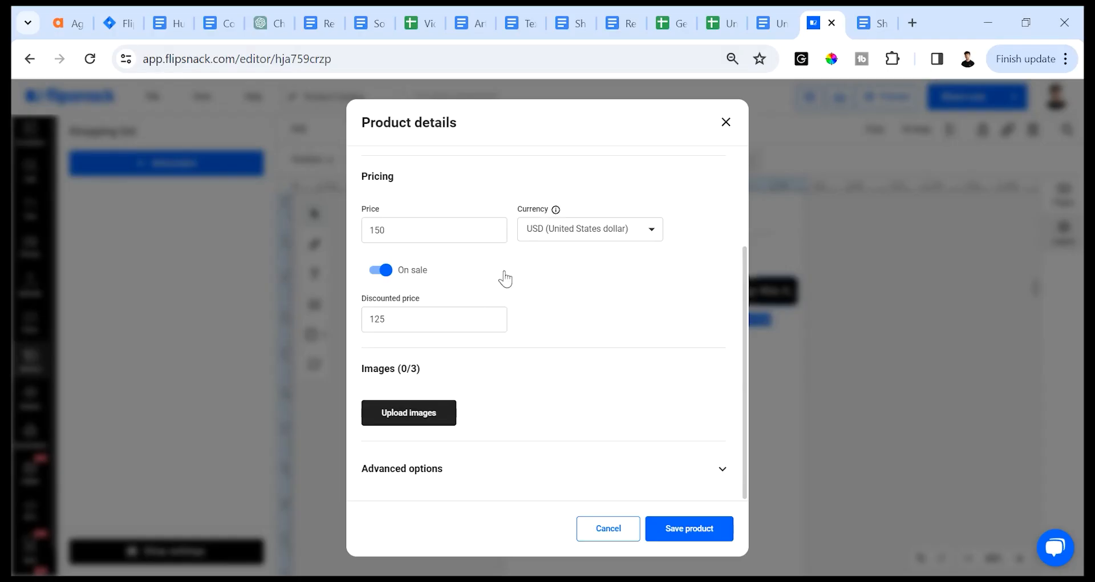
scroll(505, 280, "up", 1)
scroll(505, 280, "down", 1)
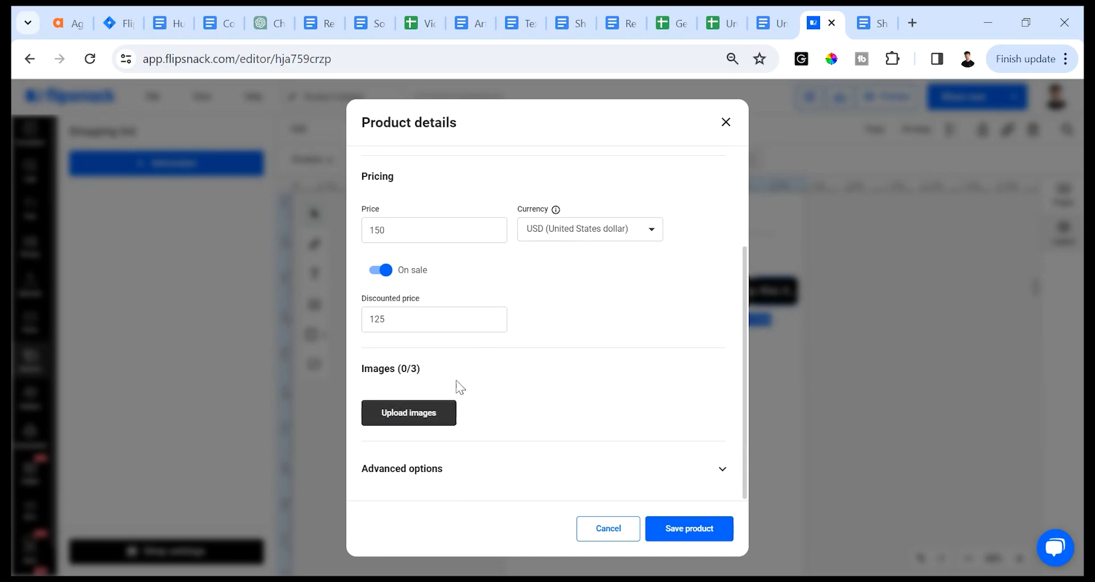
- Upload the david-svihovec-HM-Y497t5CU-unsplash, Orange watch and Red watch images from the Shopping List images folder to the product
left_click(398, 412)
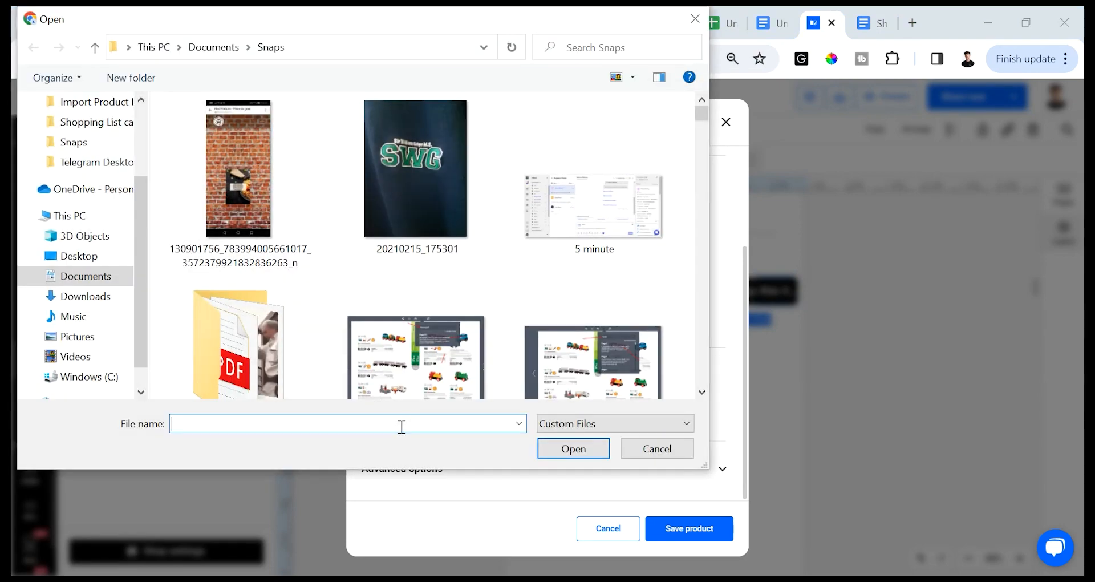
double_click(405, 215)
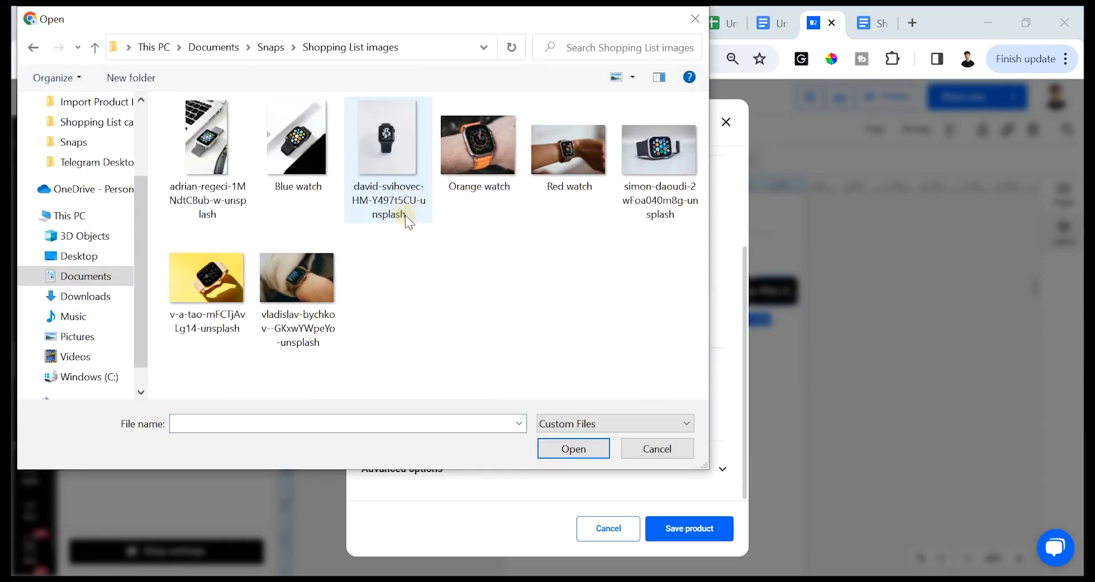
left_click_drag(591, 239, 389, 134)
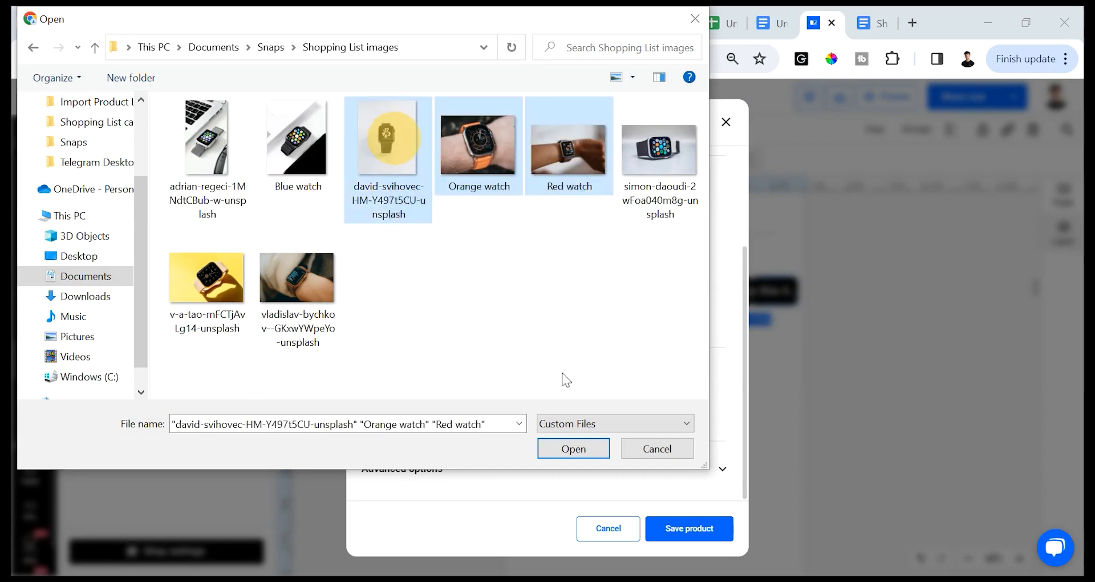
left_click(573, 448)
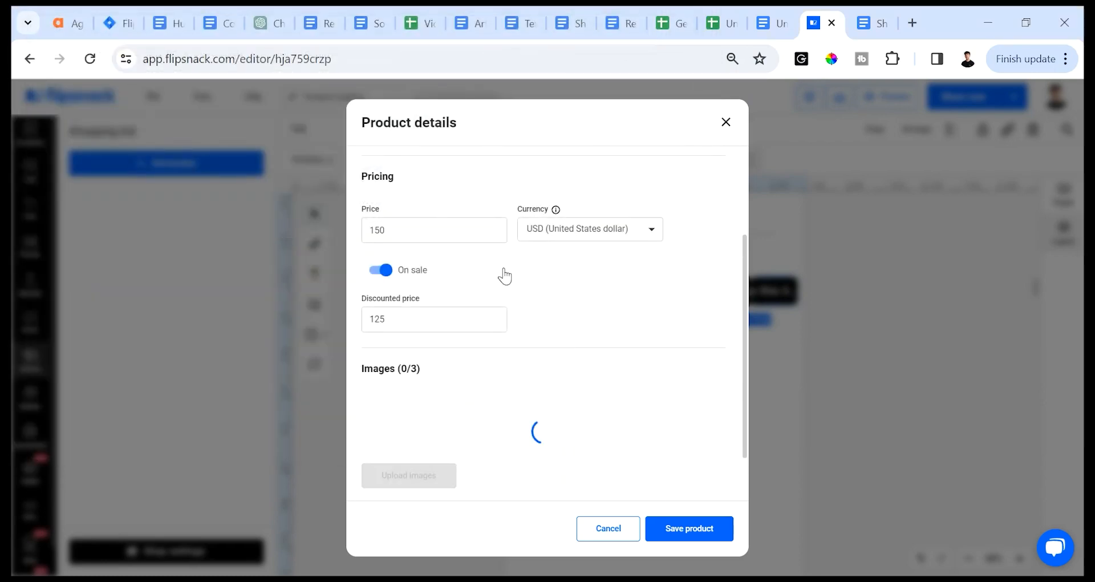
- Save the product with its pricing and uploaded images
scroll(463, 282, "down", 2)
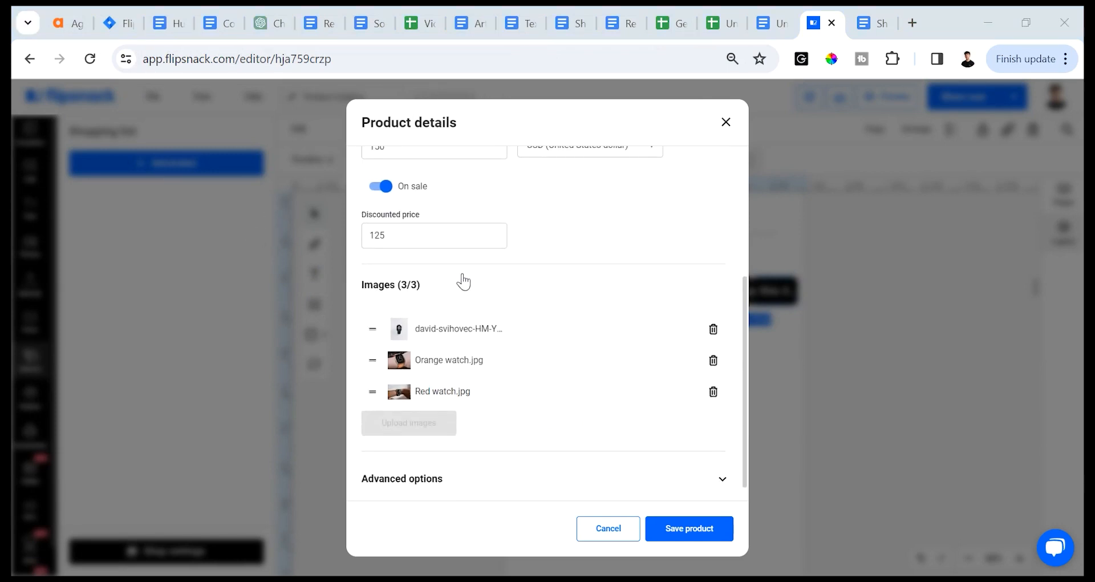
left_click(684, 526)
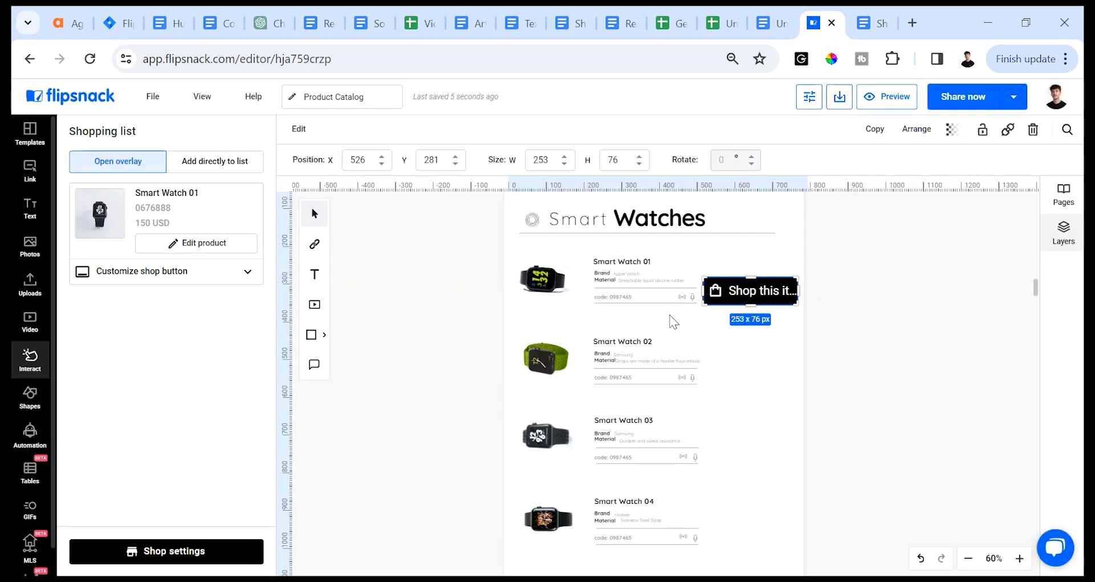
- Preview the flipbook, view the Smart Watch 01 product overlay with each of its images, and close the preview
left_click(895, 98)
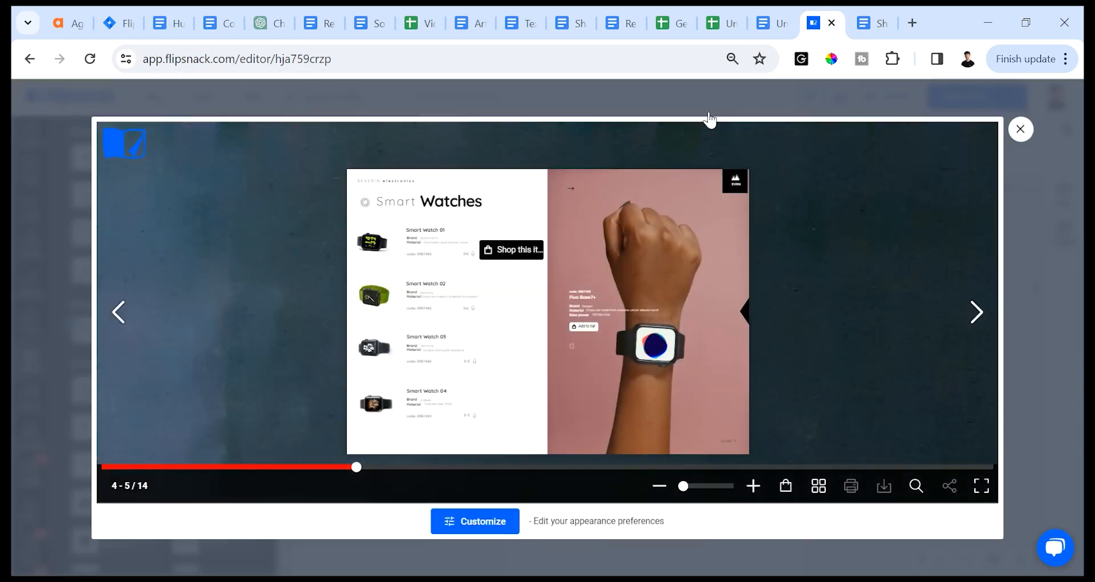
left_click(496, 255)
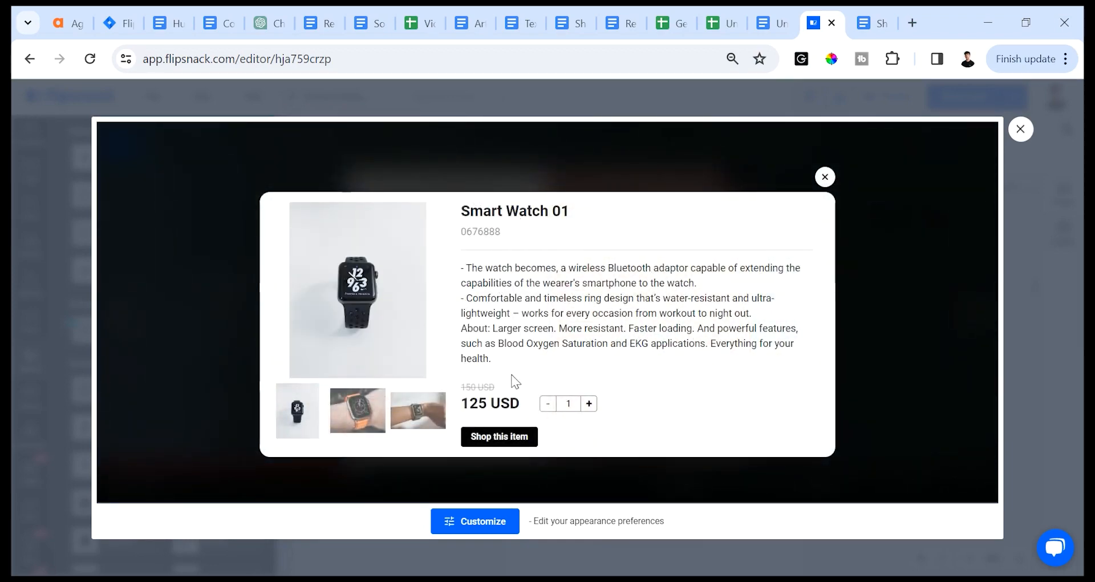
left_click(350, 410)
left_click(428, 415)
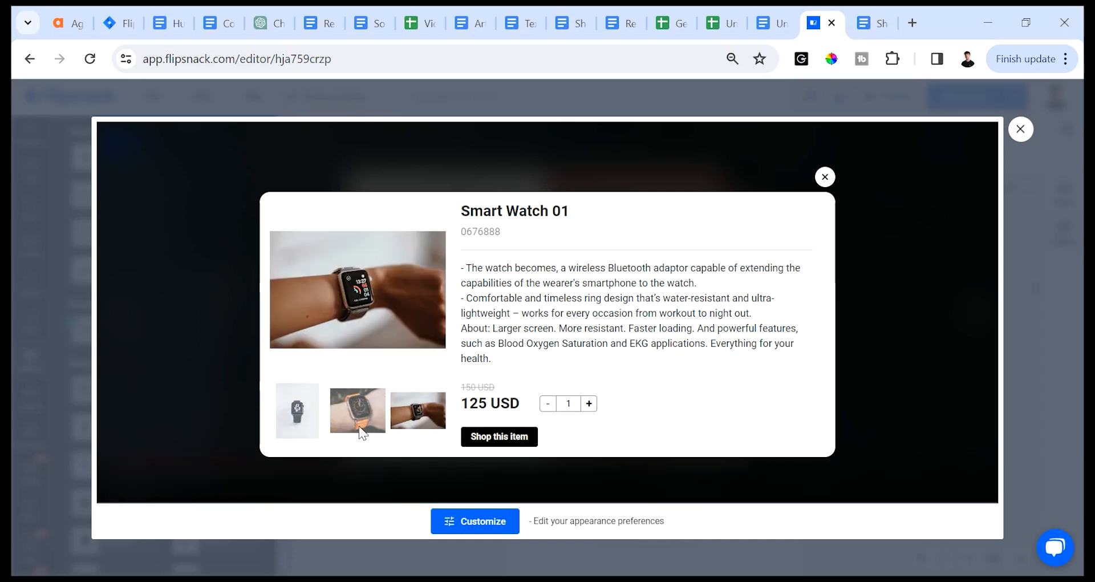
left_click(295, 410)
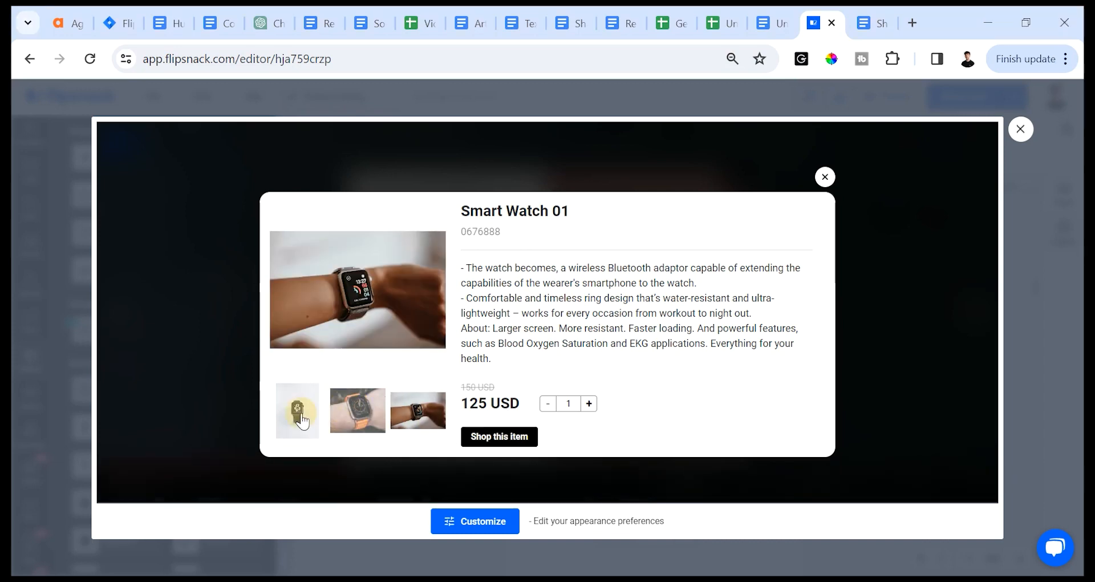
left_click(825, 177)
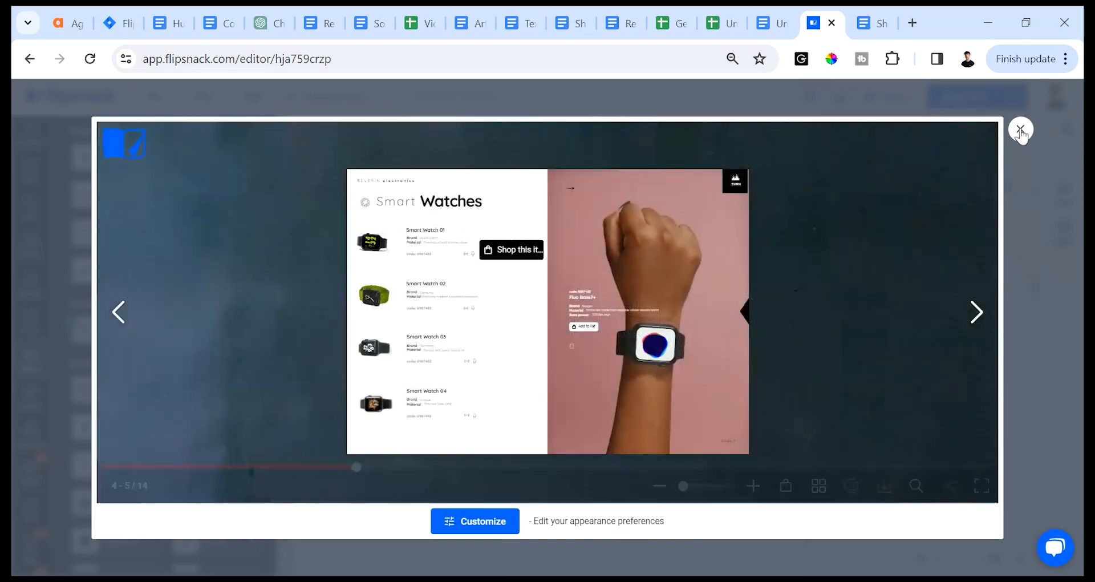
key("Escape")
- Reopen the Smart Watch 01 product details for editing and expand the advanced options
left_click(743, 288)
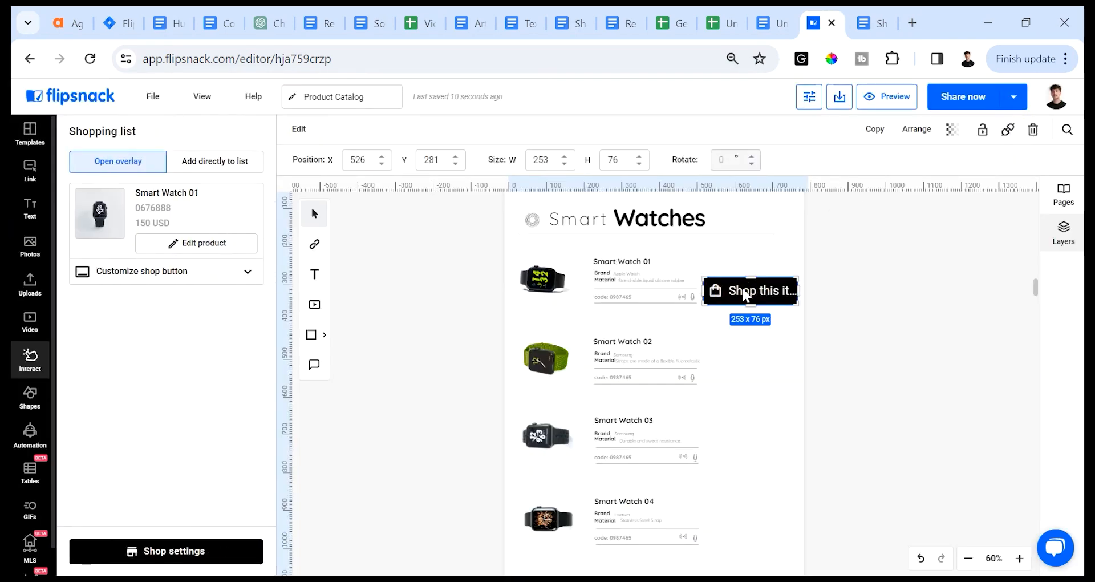
left_click(212, 244)
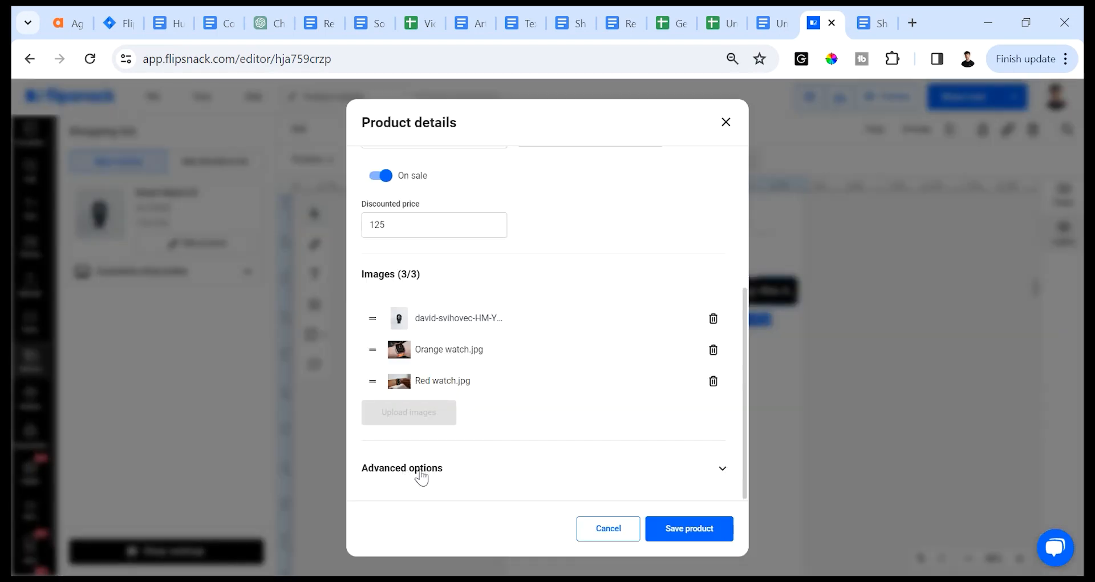
left_click(723, 472)
scroll(576, 432, "down", 3)
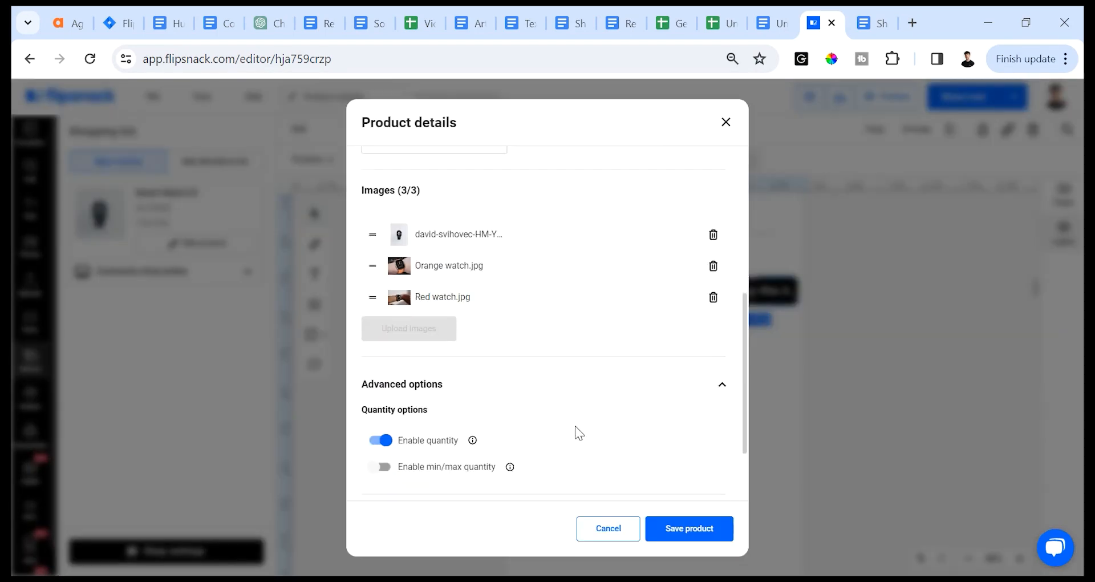
- Turn the product's quantity option off and back on
mouse_move(474, 360)
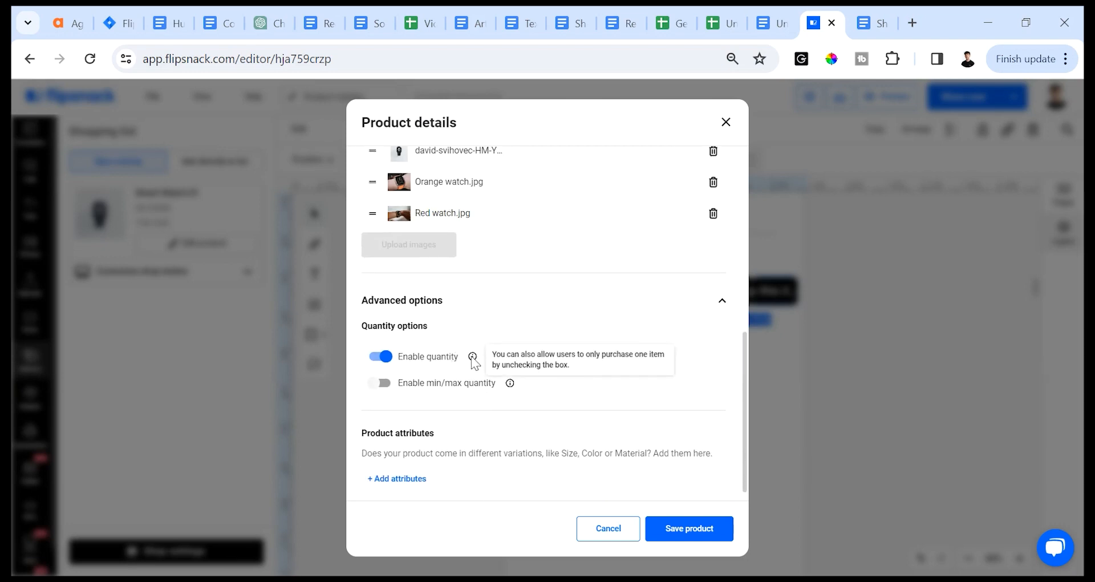
left_click(382, 356)
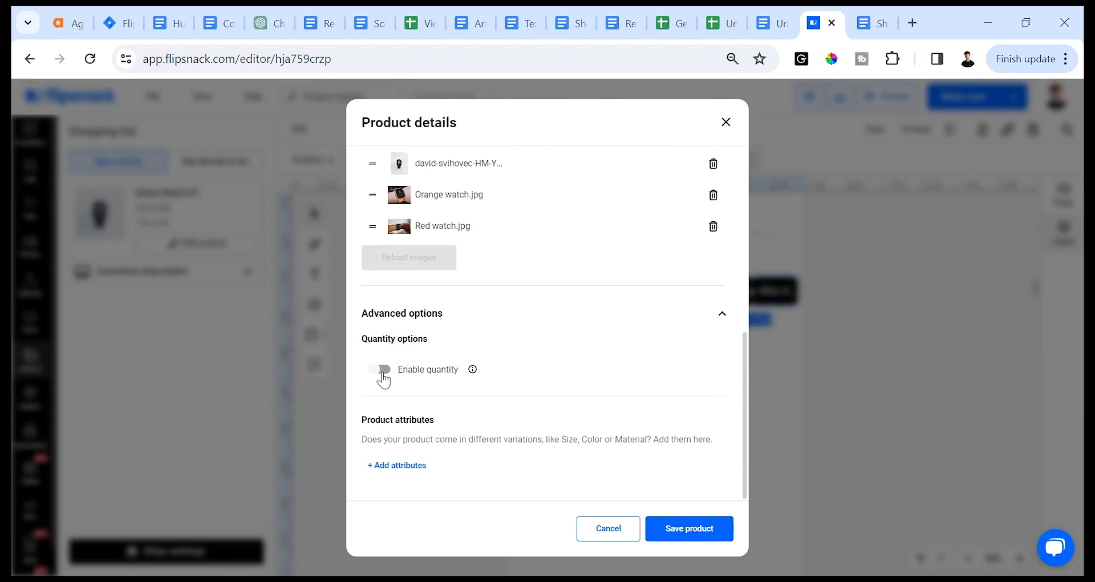
left_click(382, 375)
- Enable min/max quantity for the product, with a minimum of 4 and a maximum of 20
scroll(423, 341, "down", 1)
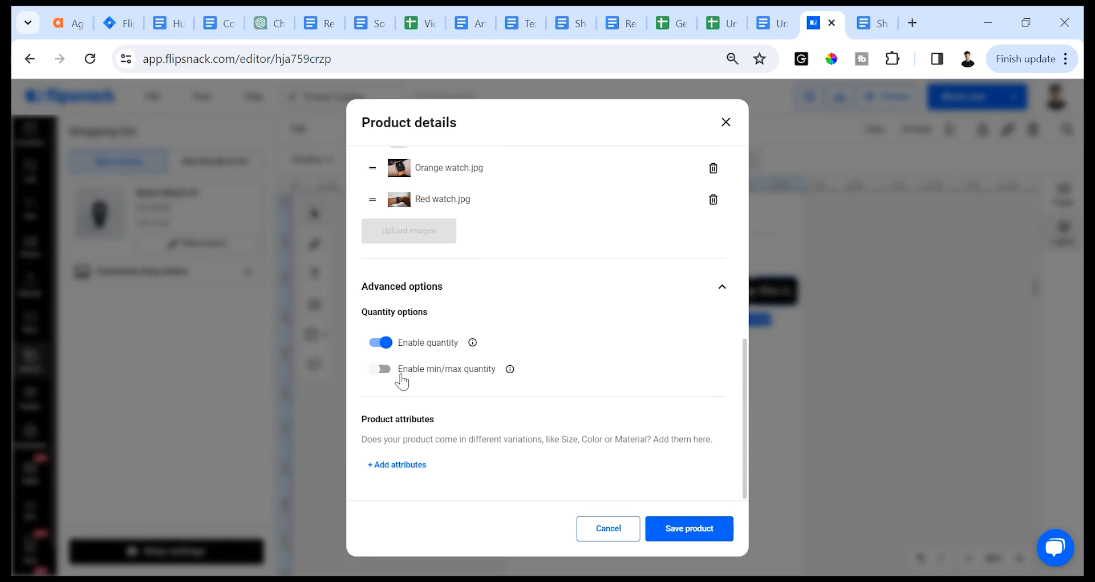
left_click(382, 369)
scroll(388, 371, "down", 1)
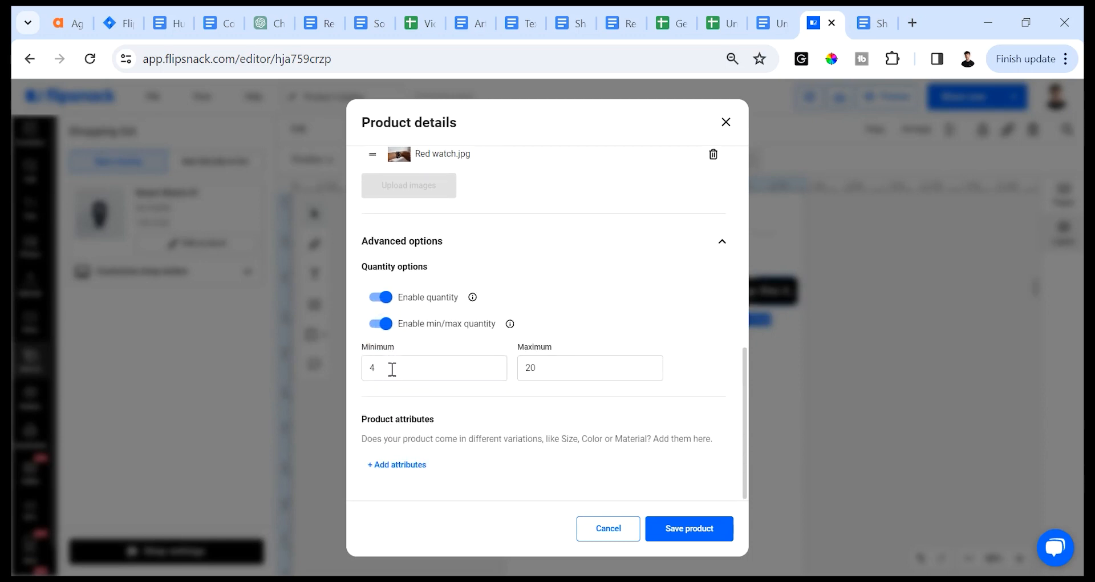
left_click(389, 369)
double_click(389, 371)
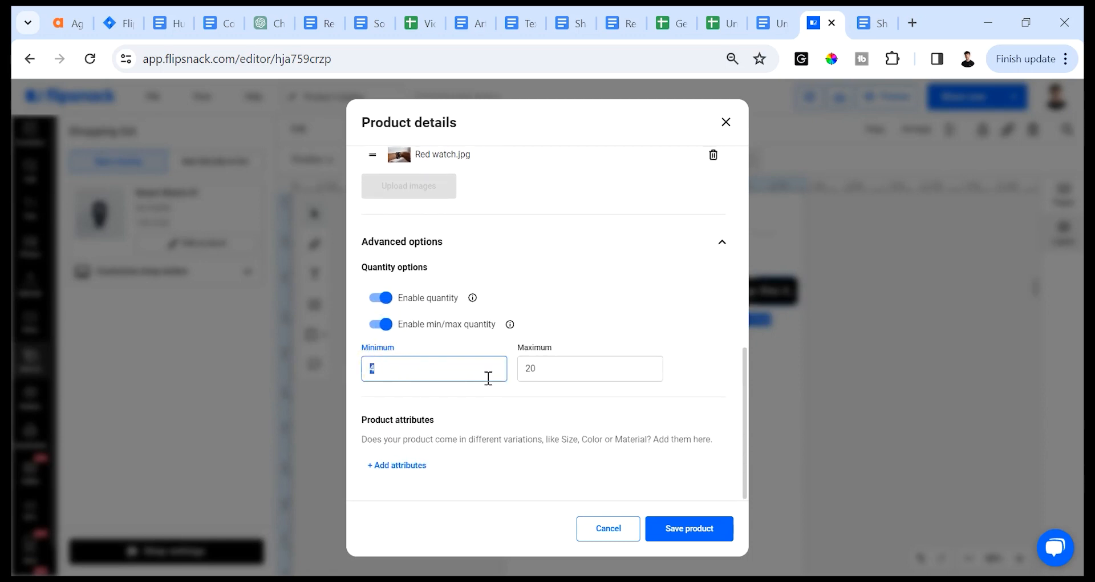
double_click(557, 374)
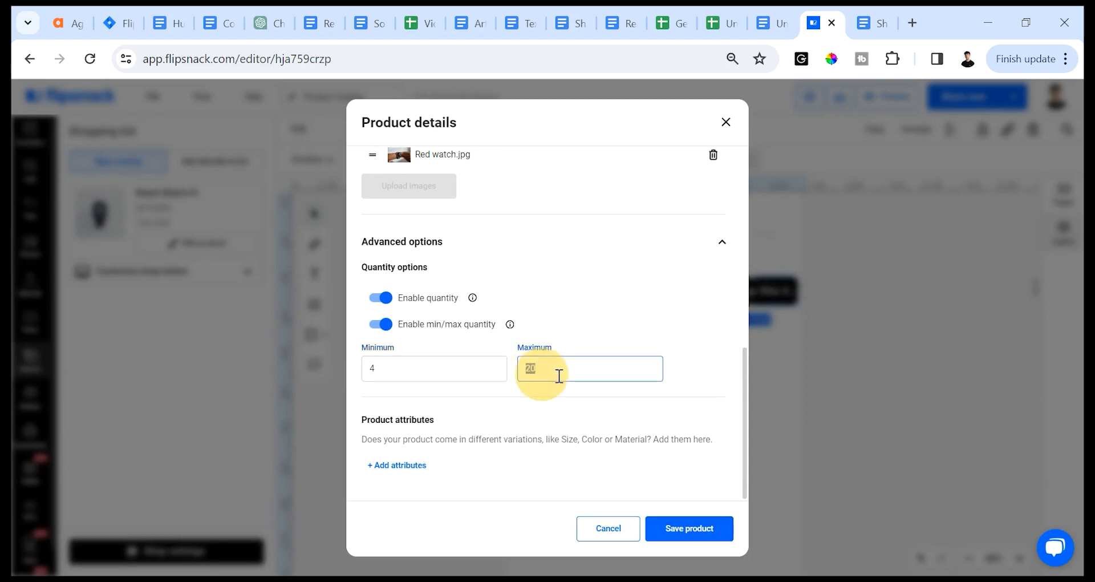
type("20")
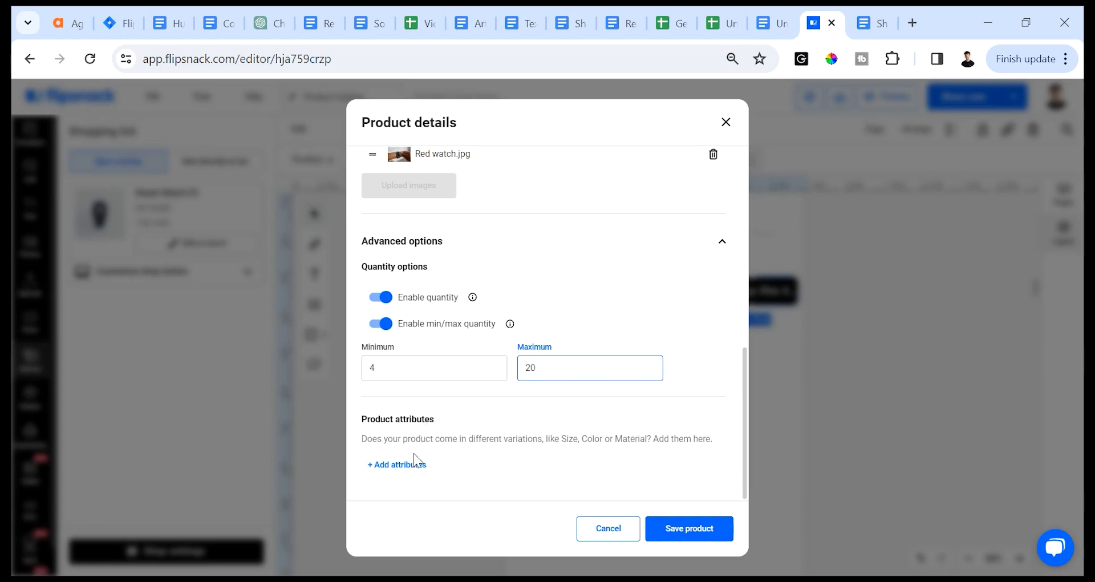
- Add Size and Color product attributes plus a custom attribute named Strap Style
left_click(411, 471)
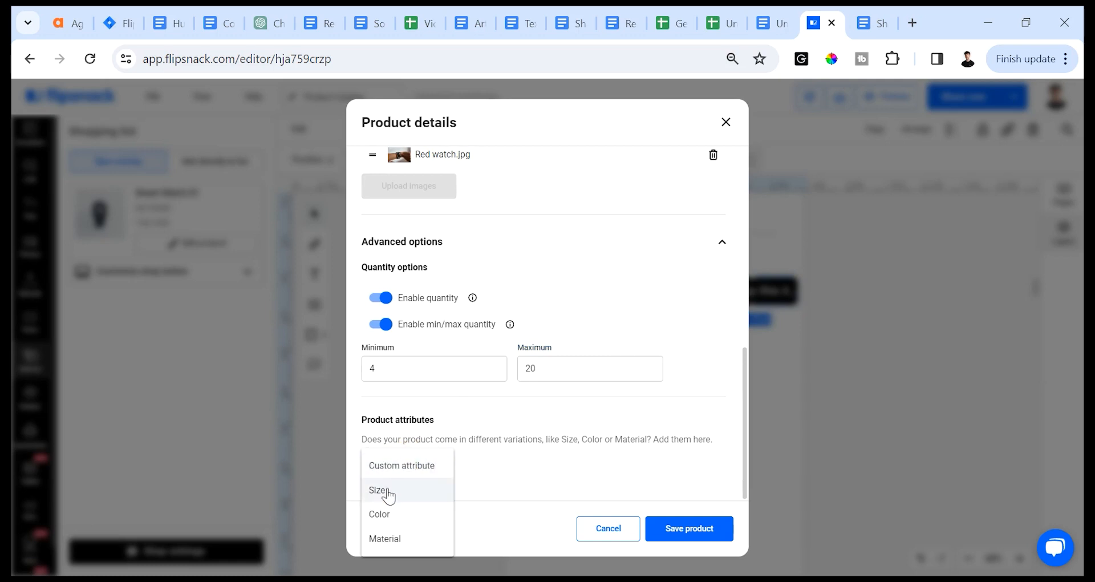
left_click(403, 495)
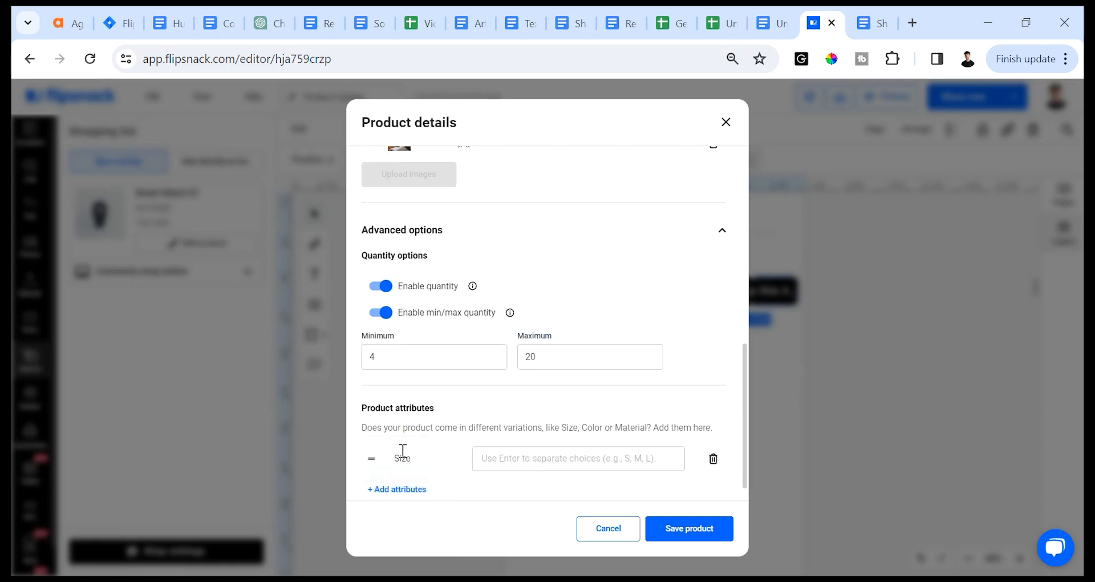
left_click(399, 476)
left_click(383, 514)
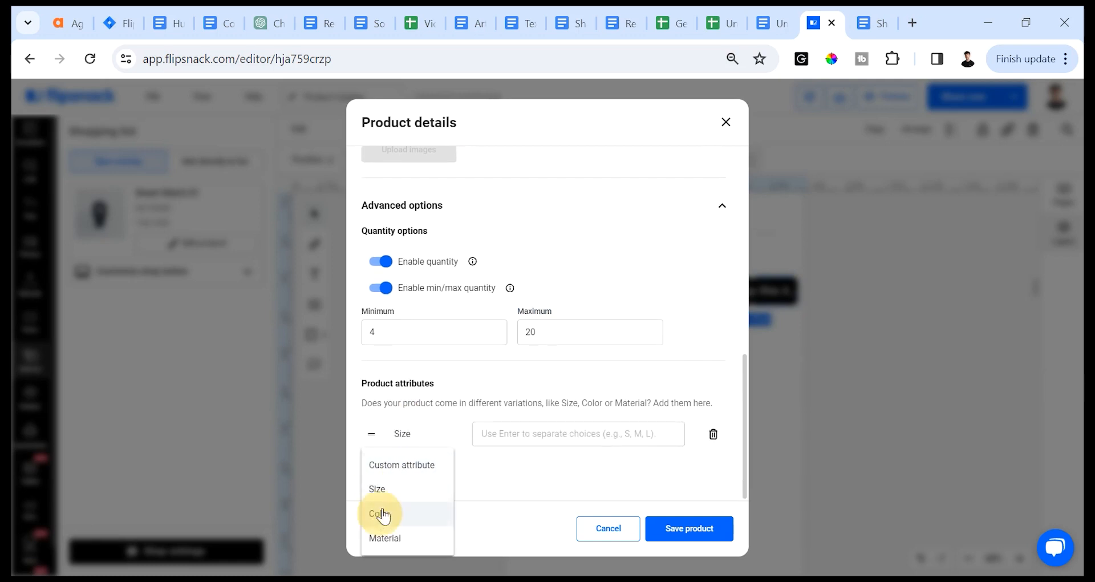
left_click(403, 474)
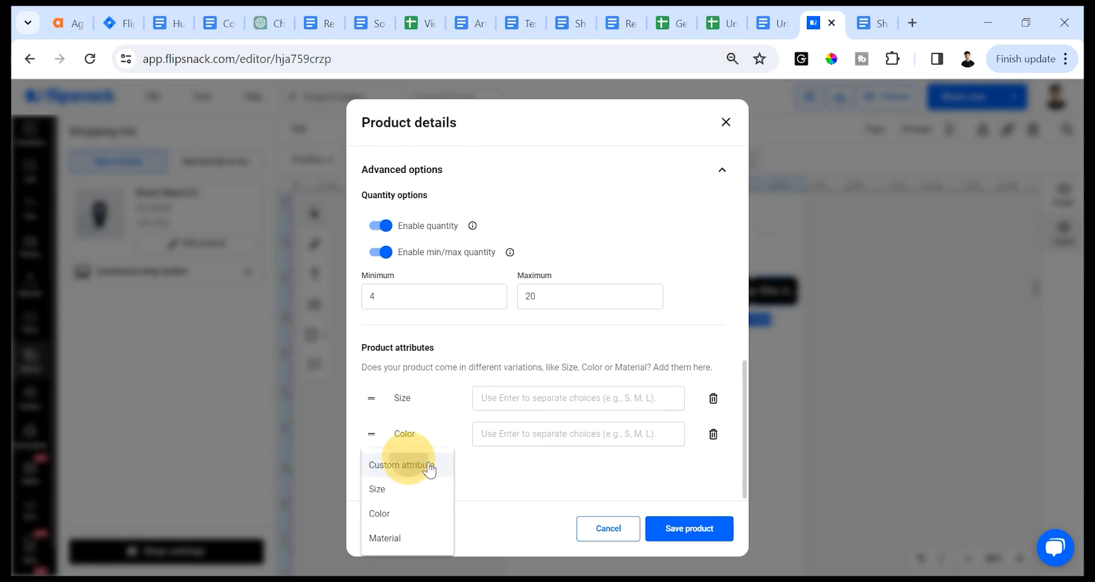
left_click(426, 467)
type("Strap Style")
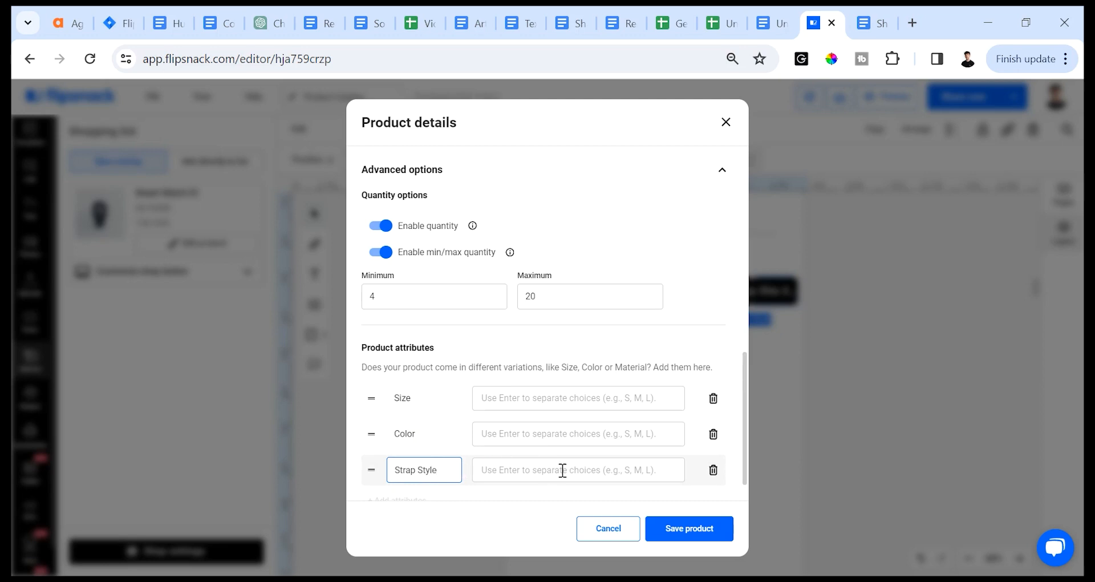
- Enter S, M and L as the choices for the Size attribute
left_click(518, 394)
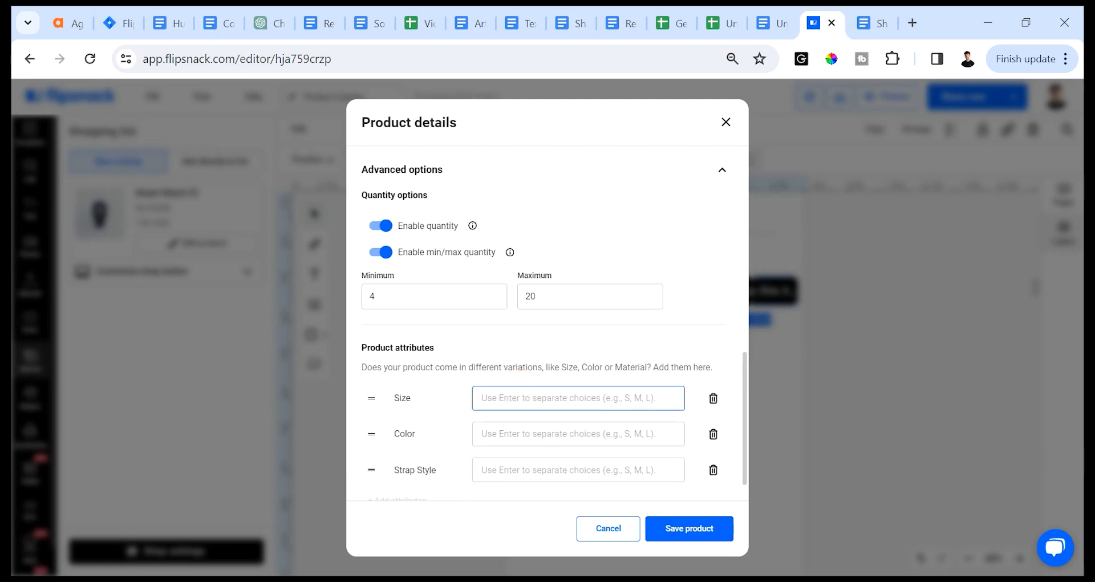
type("S")
key("Return")
type("M")
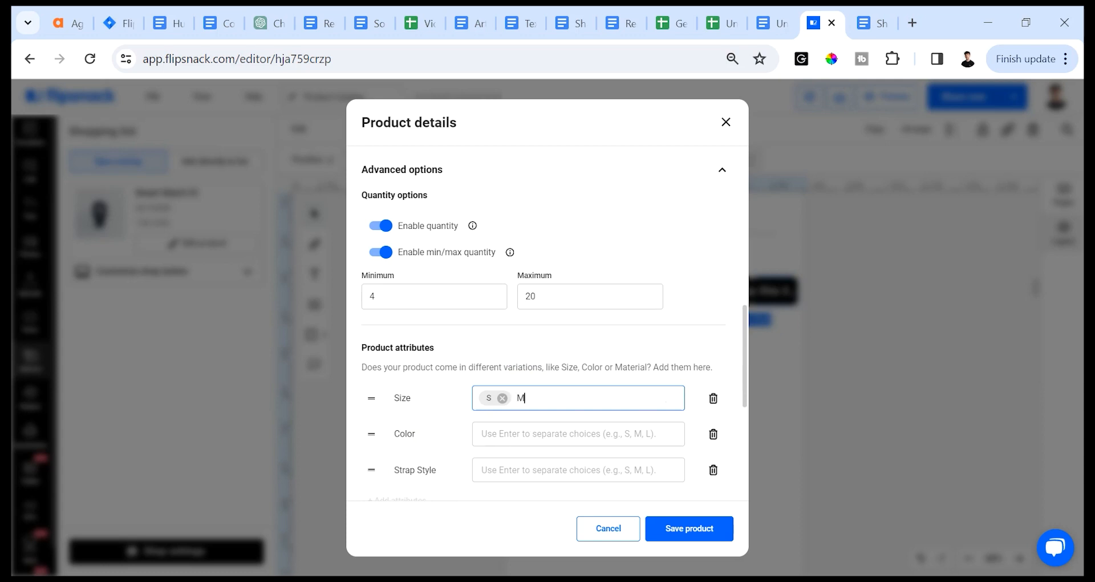
key("Return")
key("Return")
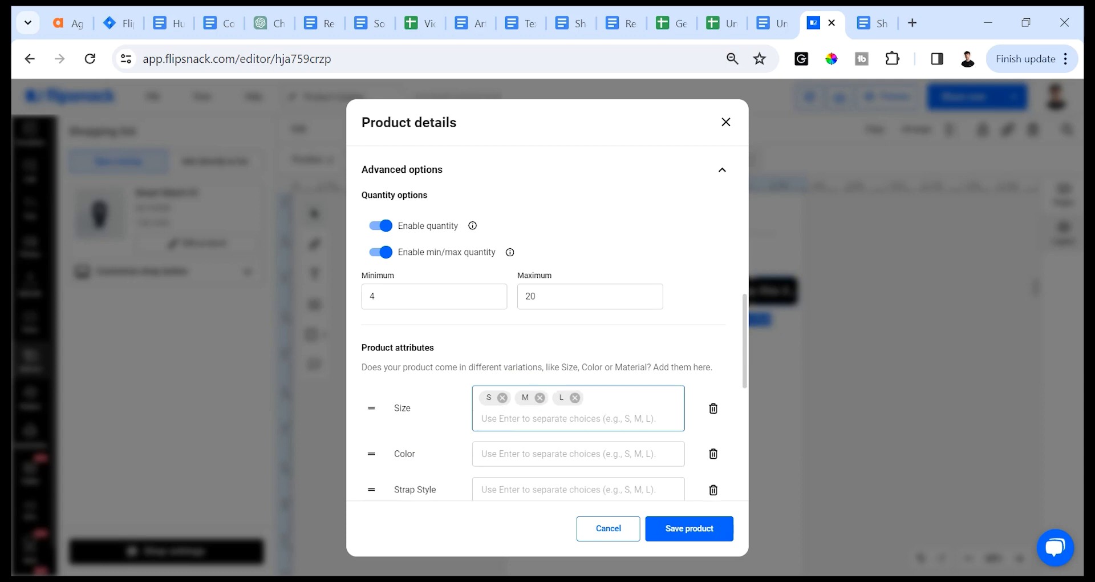
- Enter Red, Orange and Blue as the choices for the Color attribute
scroll(445, 457, "down", 2)
left_click(499, 368)
type("R")
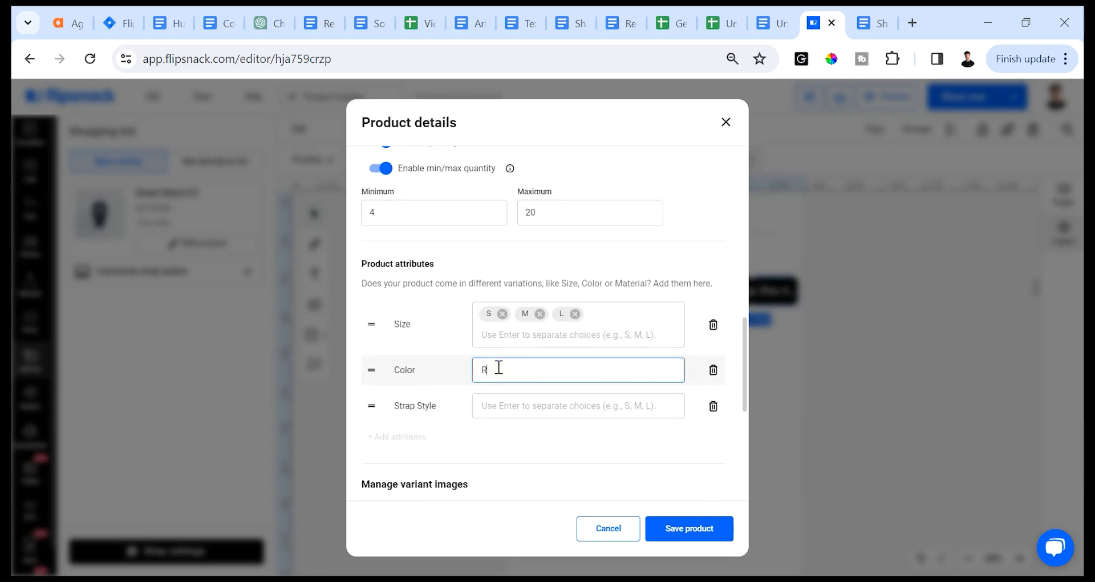
type("ed")
key("Return")
type("Orange")
key("Return")
type("Blu")
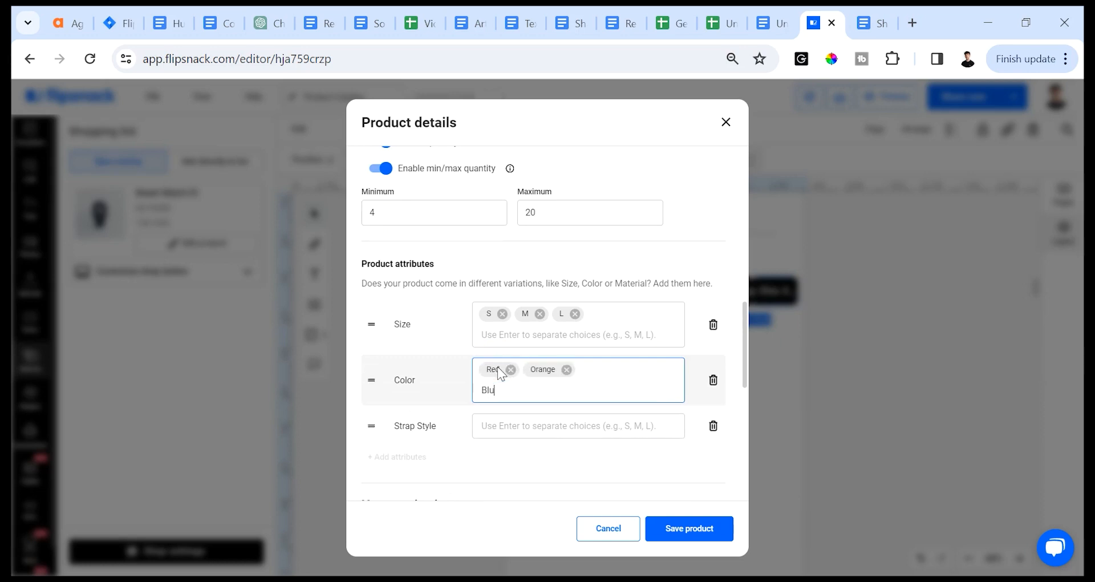
type("e")
key("Return")
- Enter Leather and Silver as the choices for the Strap Style attribute
left_click(516, 422)
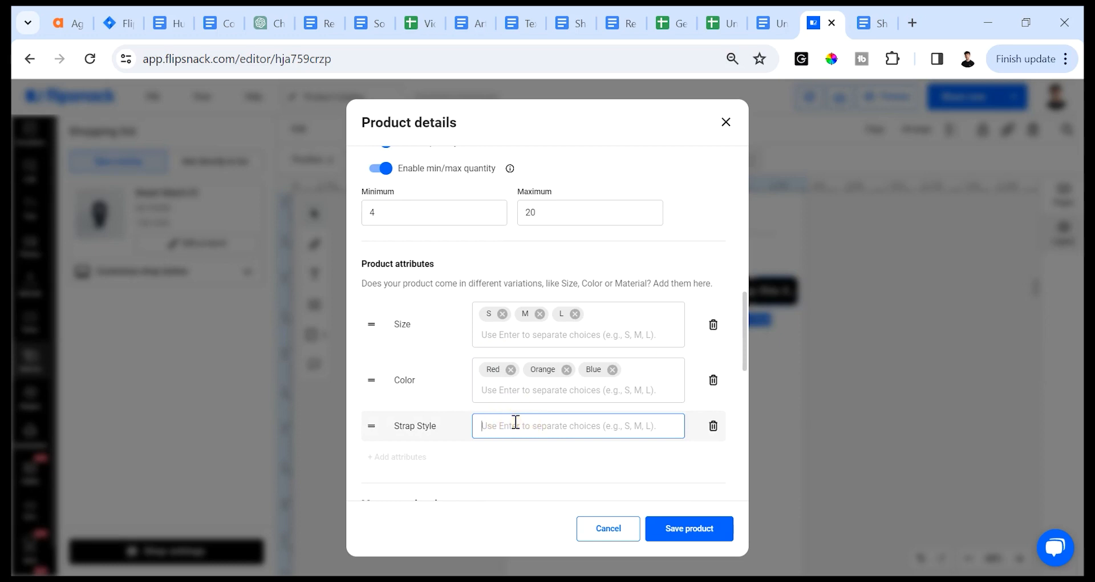
type("Leather")
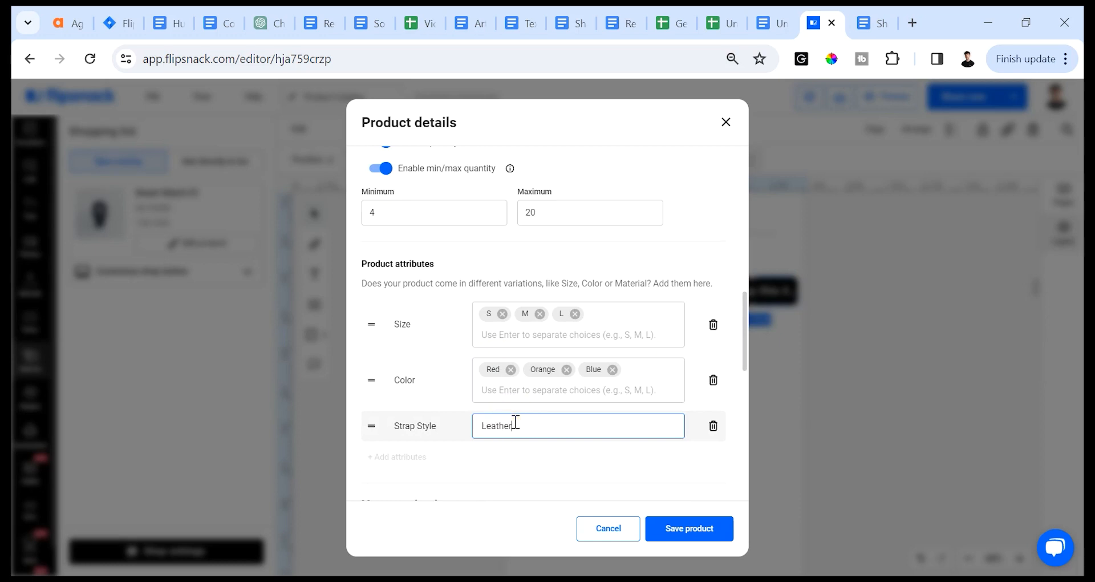
key("Return")
type("Silver")
key("Return")
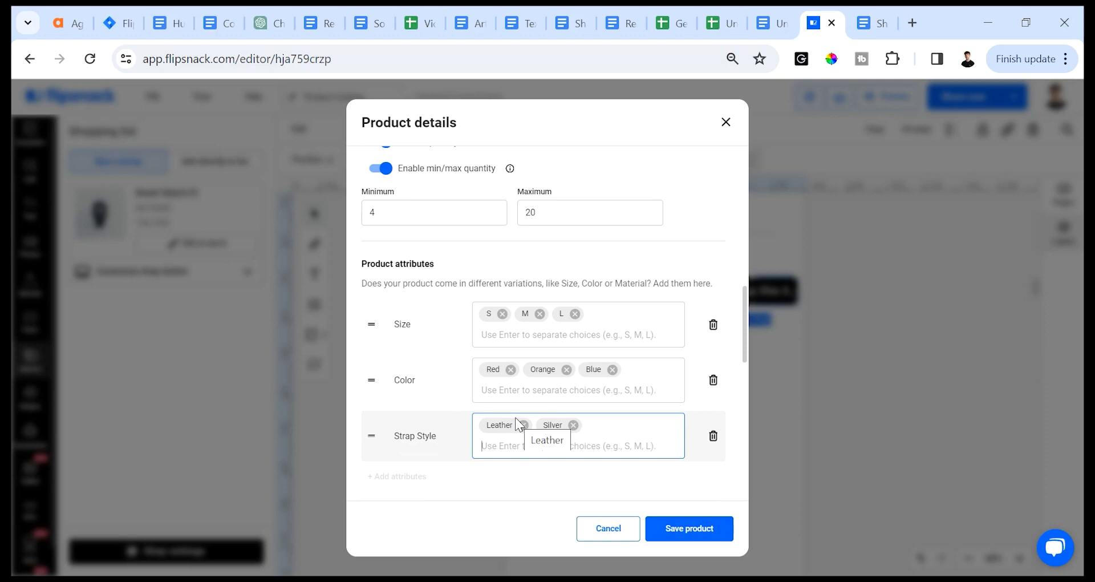
- Choose Color as the attribute for the variant images and open the linking of images to its options
scroll(517, 425, "down", 3)
scroll(517, 425, "down", 2)
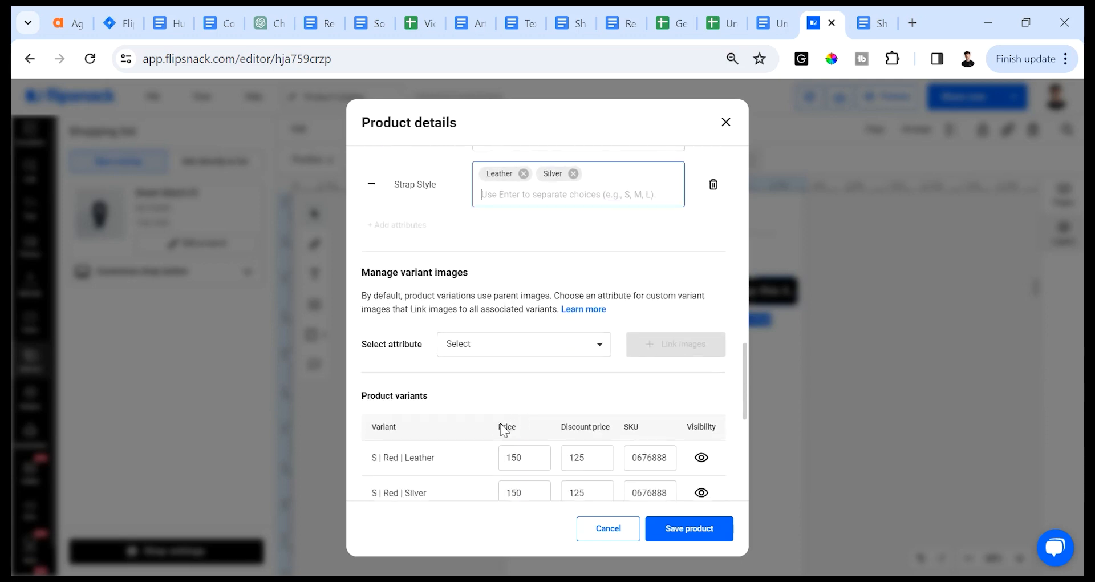
left_click(457, 346)
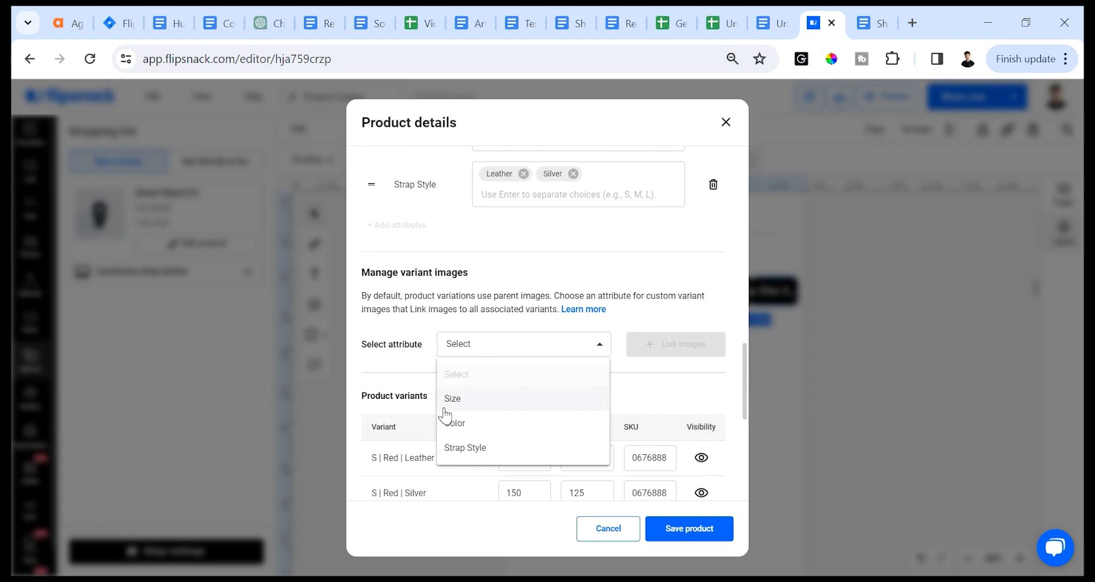
left_click(462, 425)
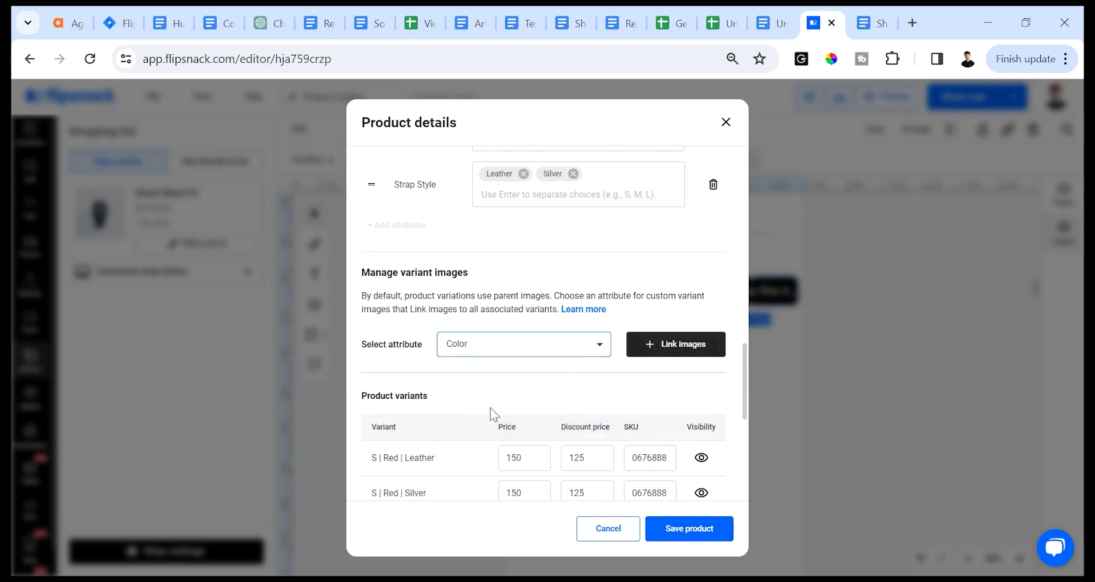
left_click(666, 347)
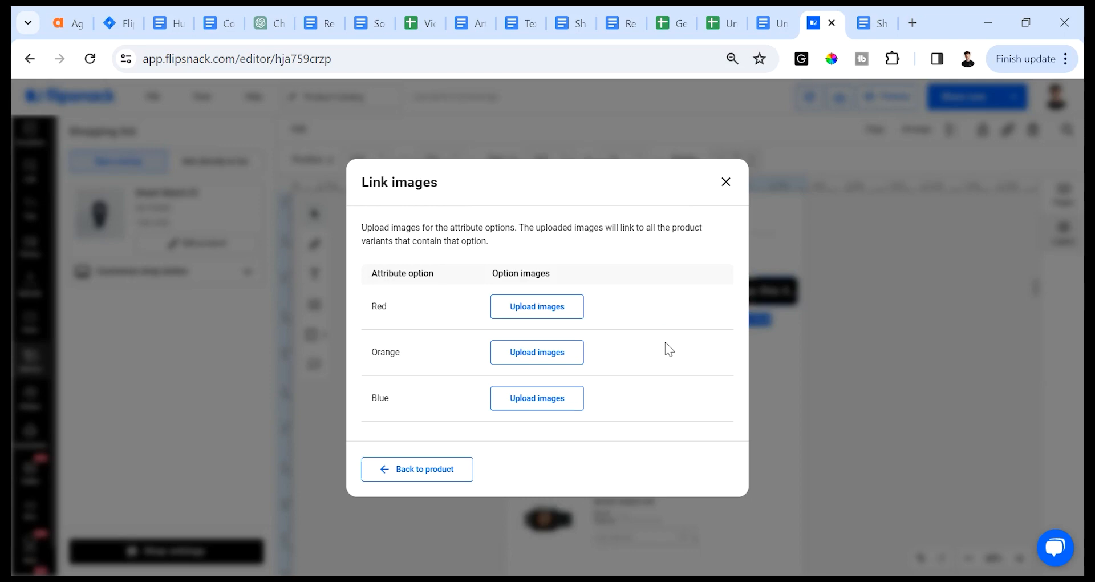
- Upload the Red watch image from the Shopping List images folder for the Red color option
left_click(545, 318)
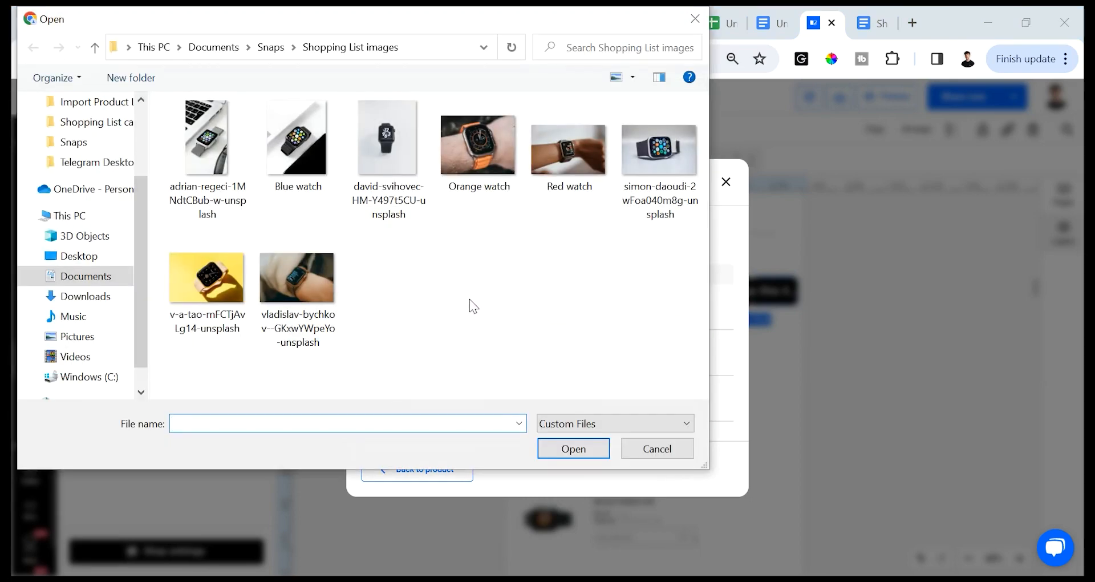
left_click(568, 174)
left_click(573, 448)
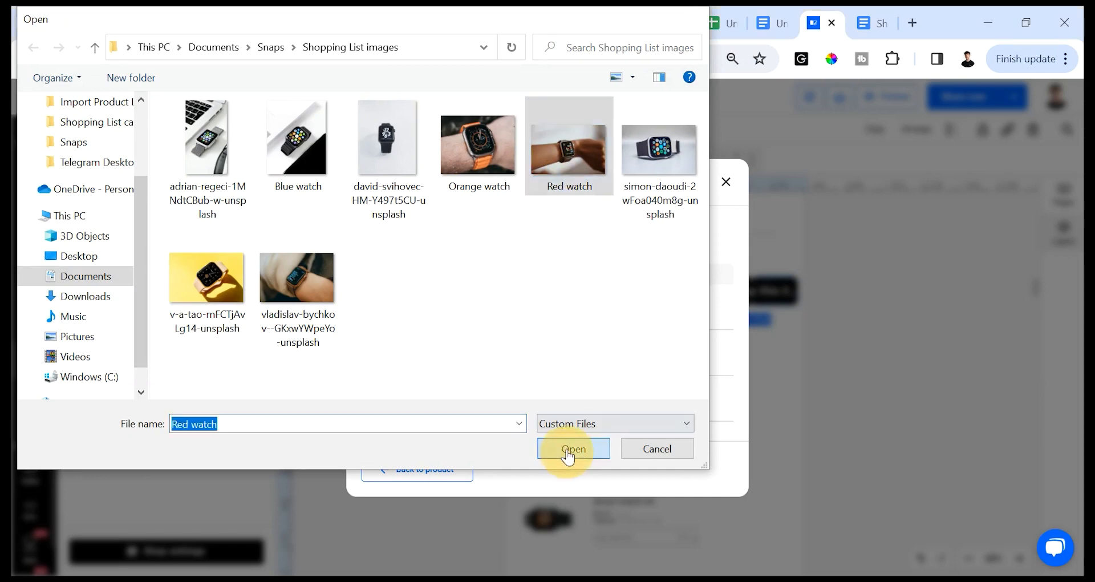
left_click(264, 175)
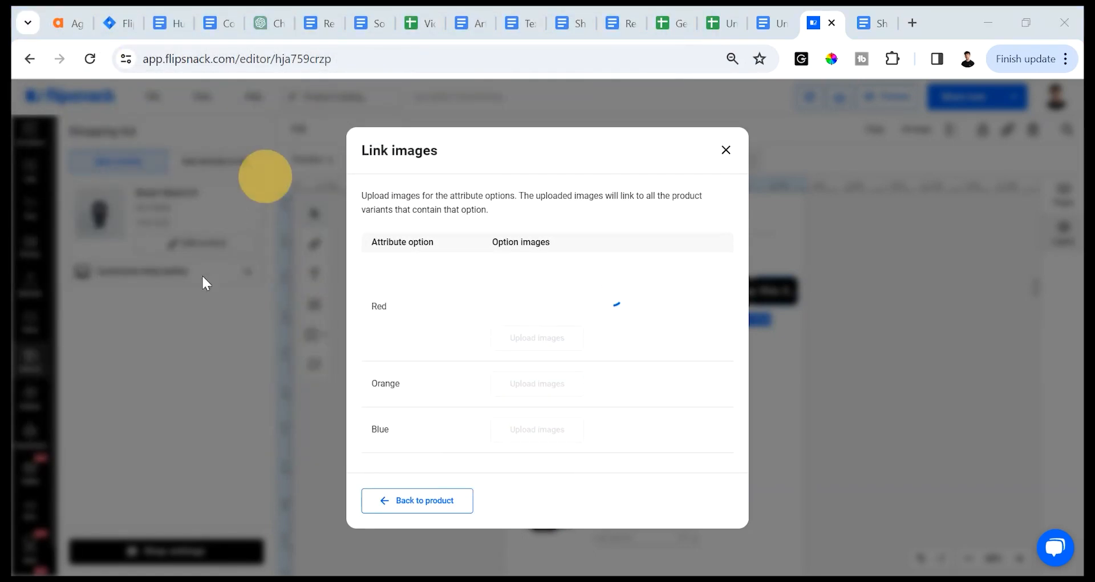
left_click(170, 374)
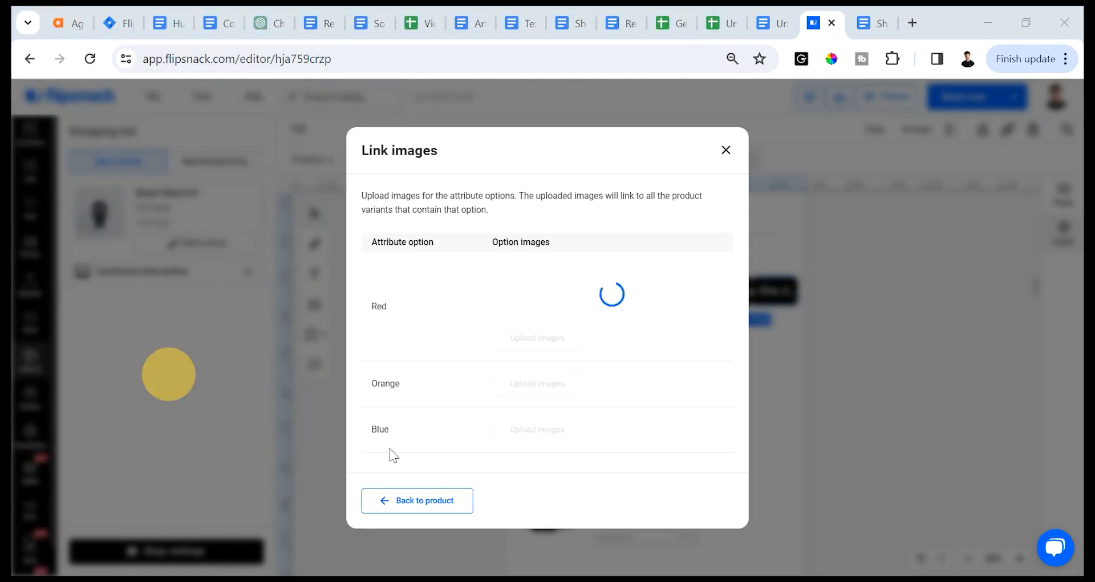
left_click(145, 402)
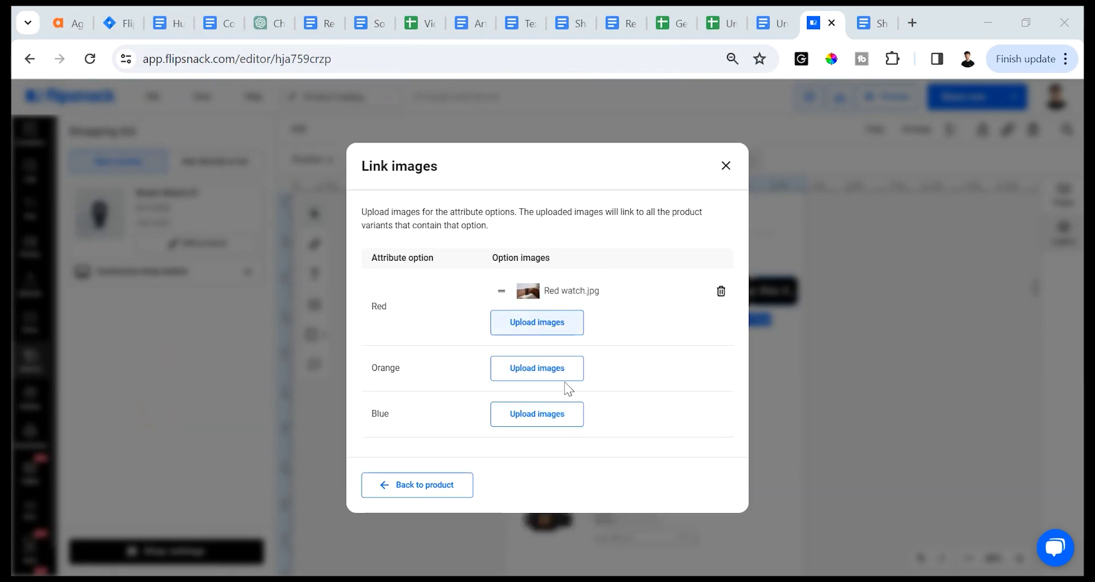
- Upload the Orange watch image for the Orange color option
left_click(562, 370)
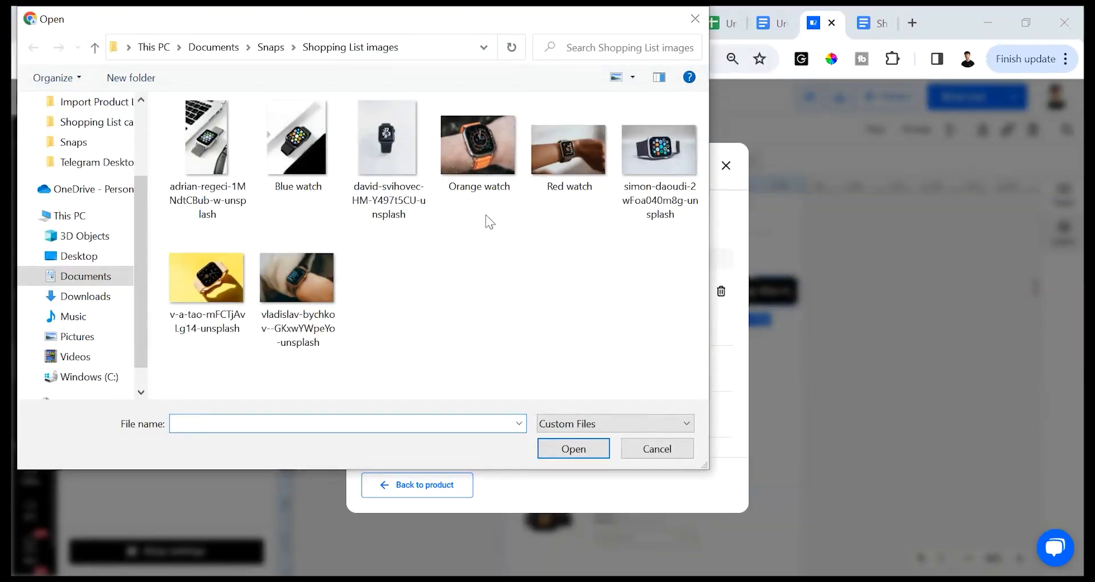
left_click(484, 172)
left_click(558, 451)
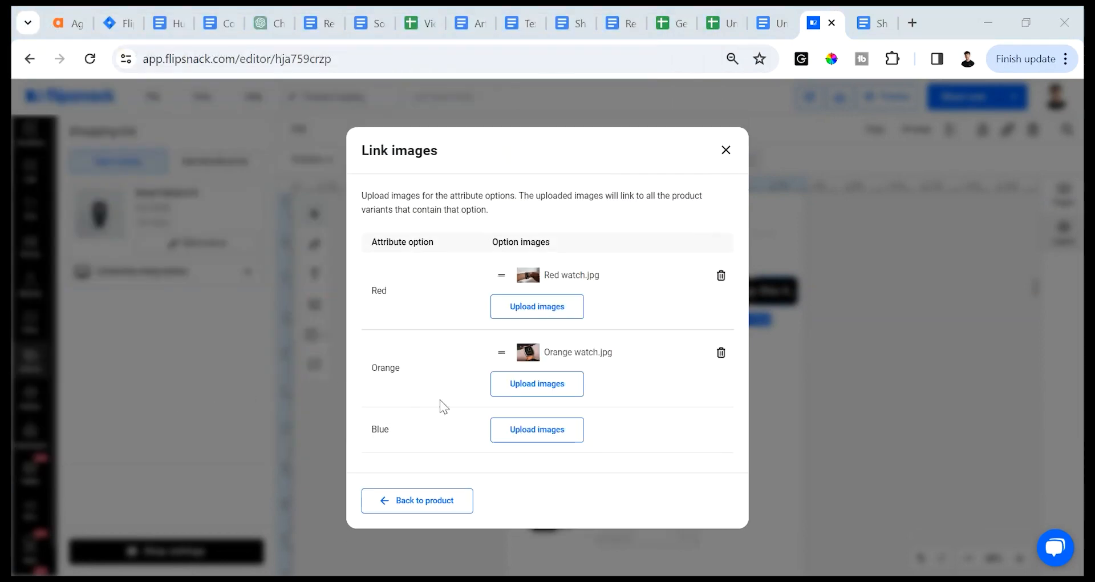
- Upload the Blue watch image for the Blue color option and return to the product details
left_click(545, 438)
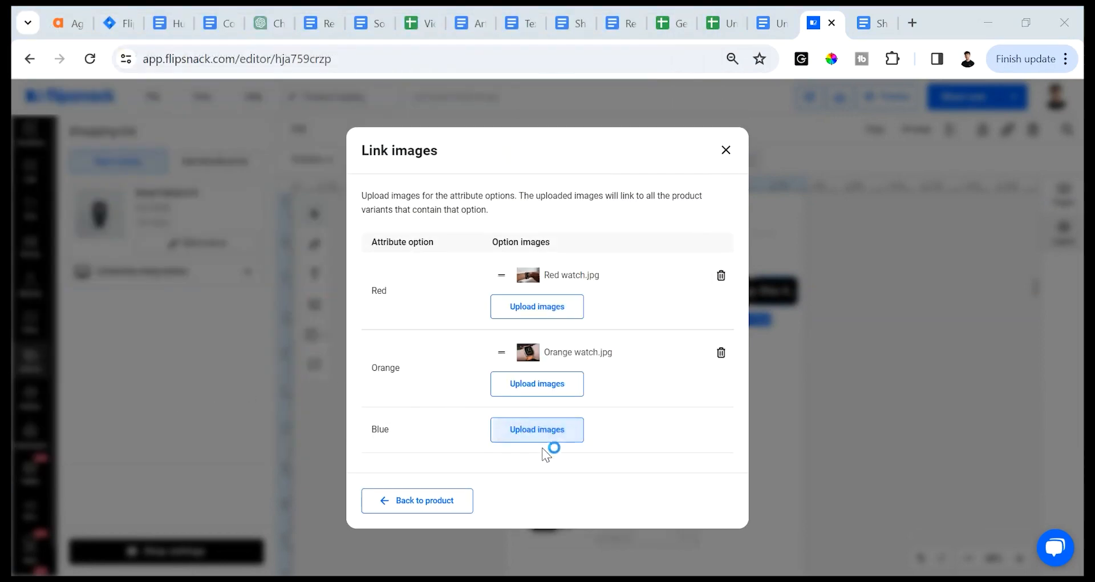
left_click(296, 140)
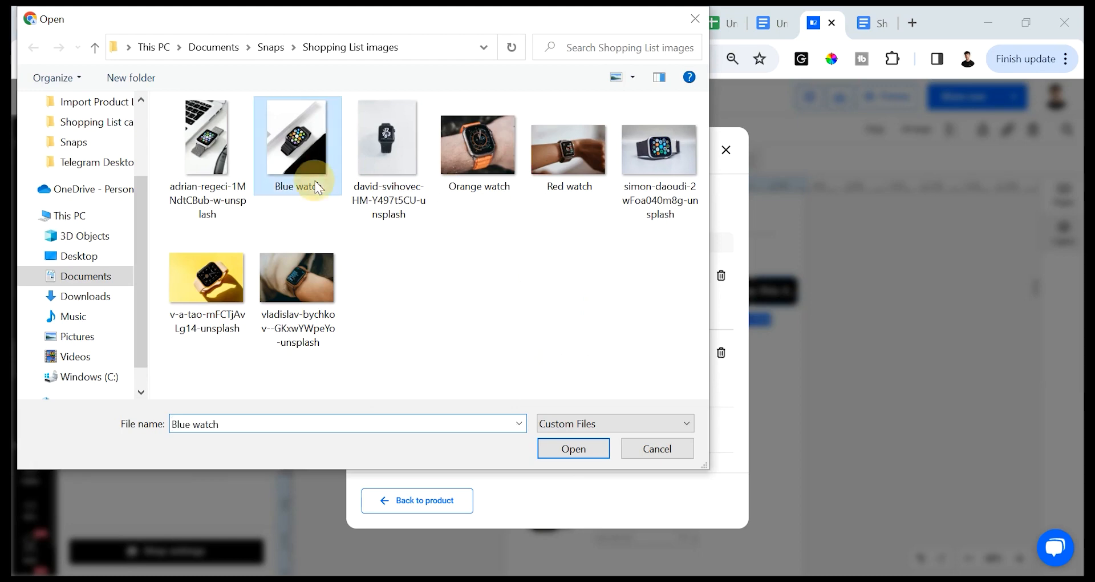
left_click(570, 449)
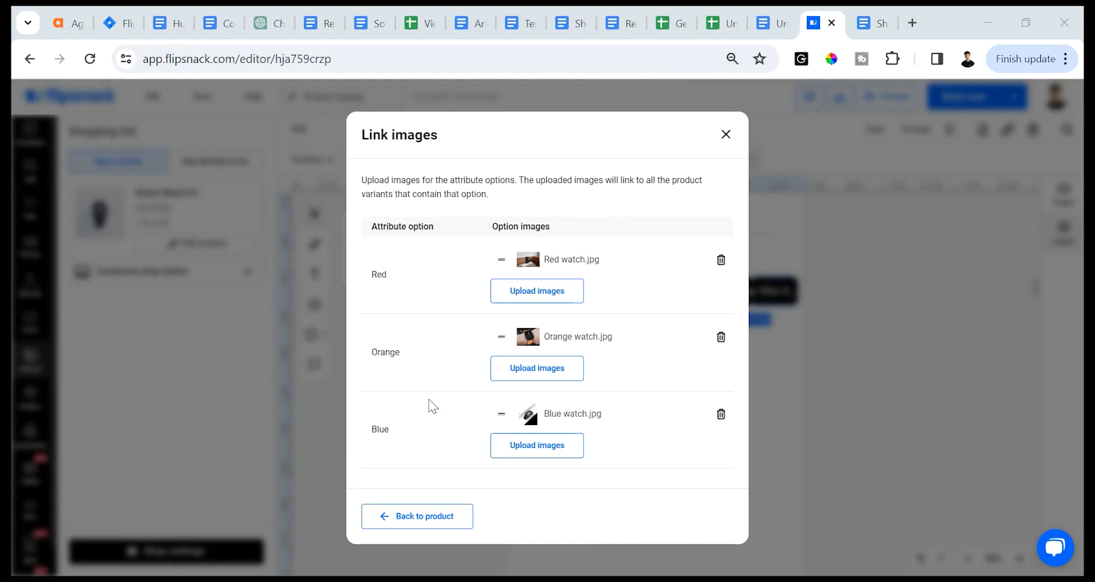
left_click(400, 516)
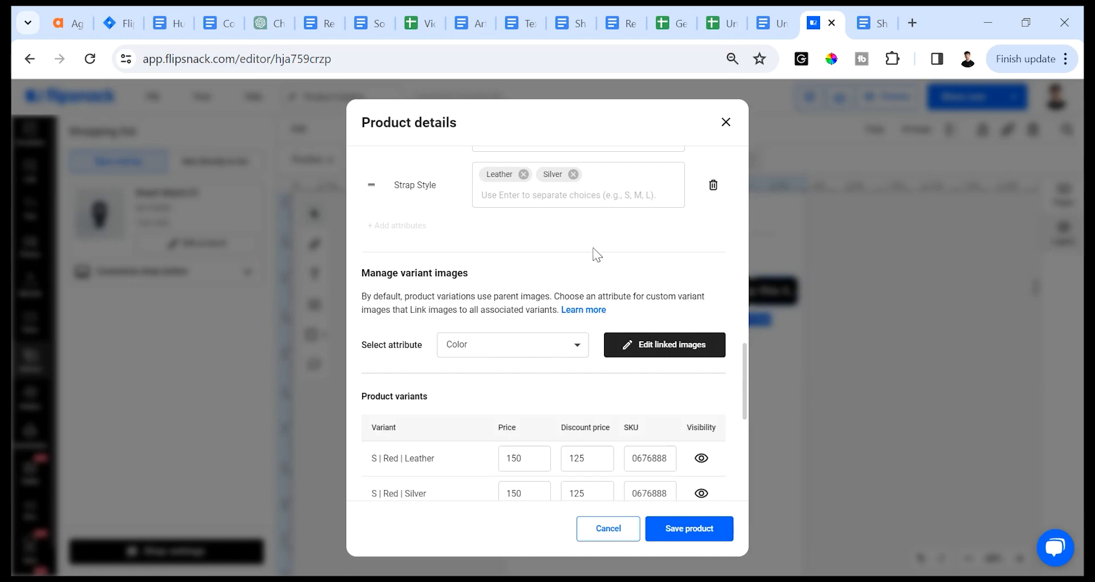
- Set the discount price to 100 for the size S leather variants in Red, Orange and Blue
scroll(596, 253, "down", 2)
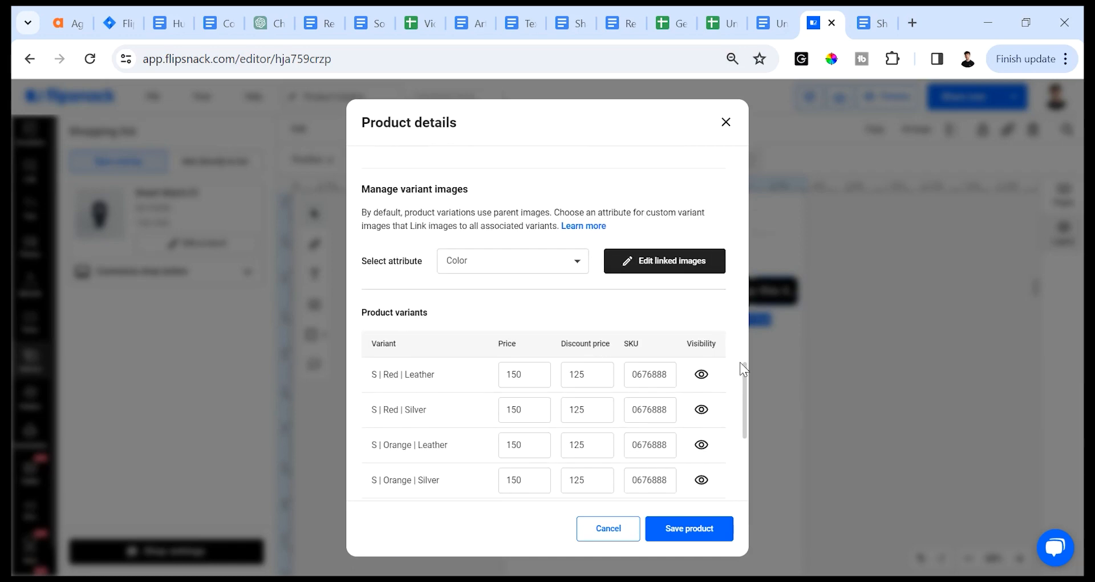
left_click_drag(743, 367, 727, 403)
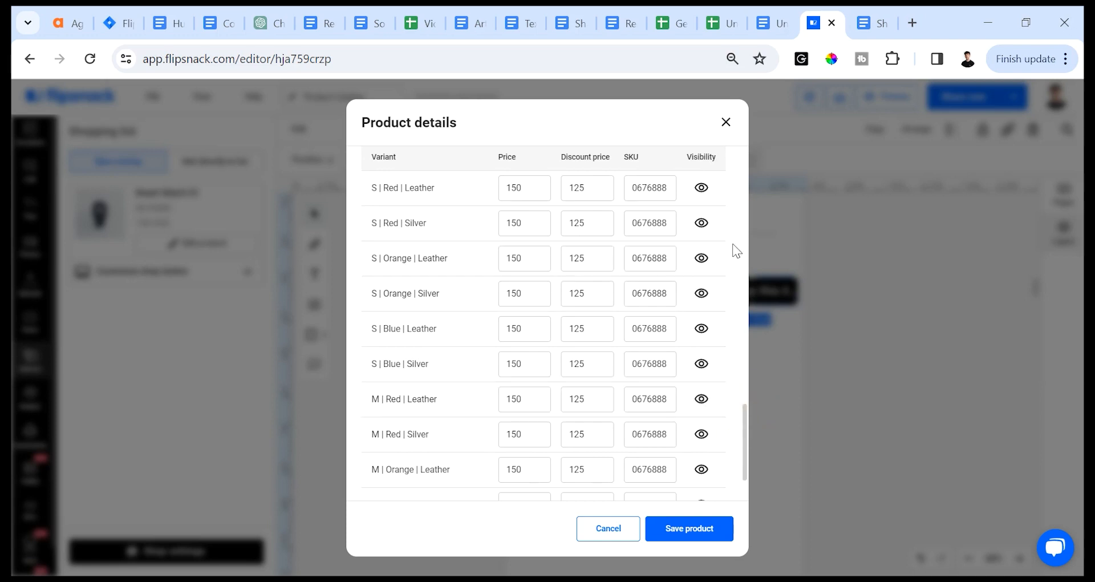
scroll(723, 388, "down", 2)
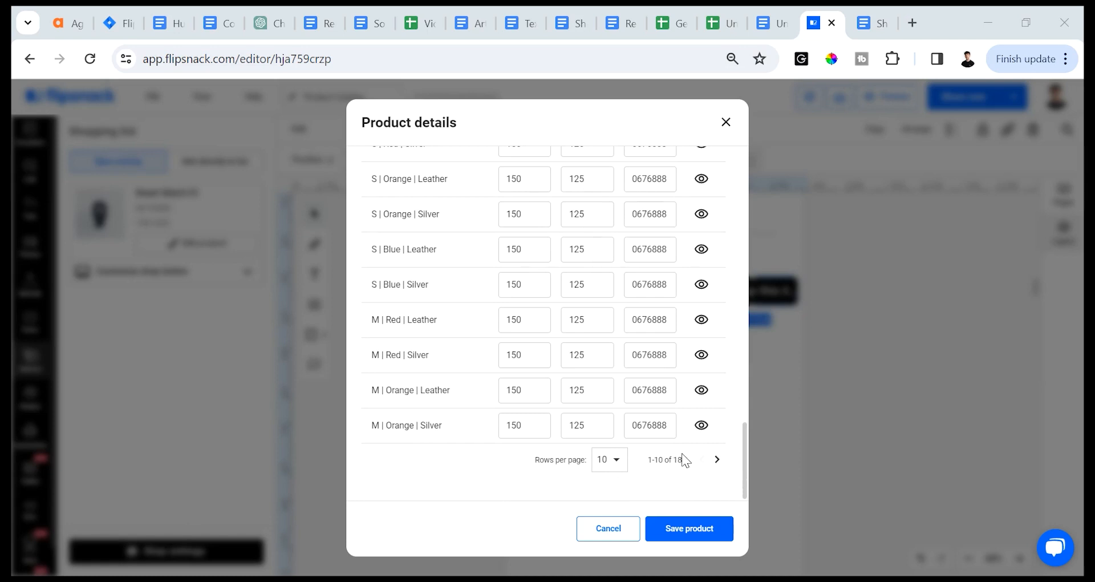
left_click_drag(747, 463, 753, 439)
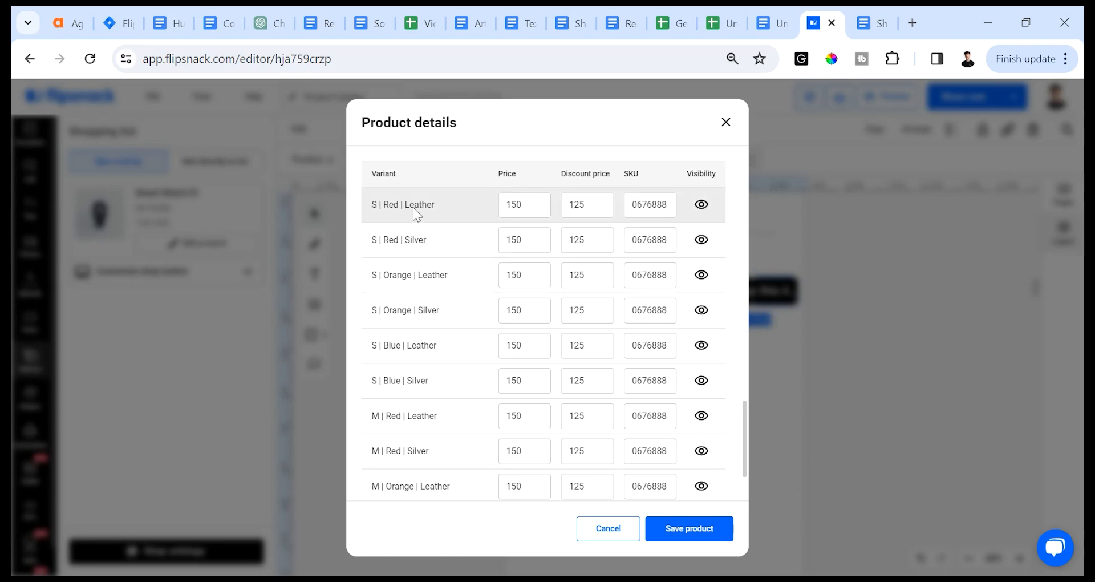
double_click(574, 205)
type("100")
double_click(562, 284)
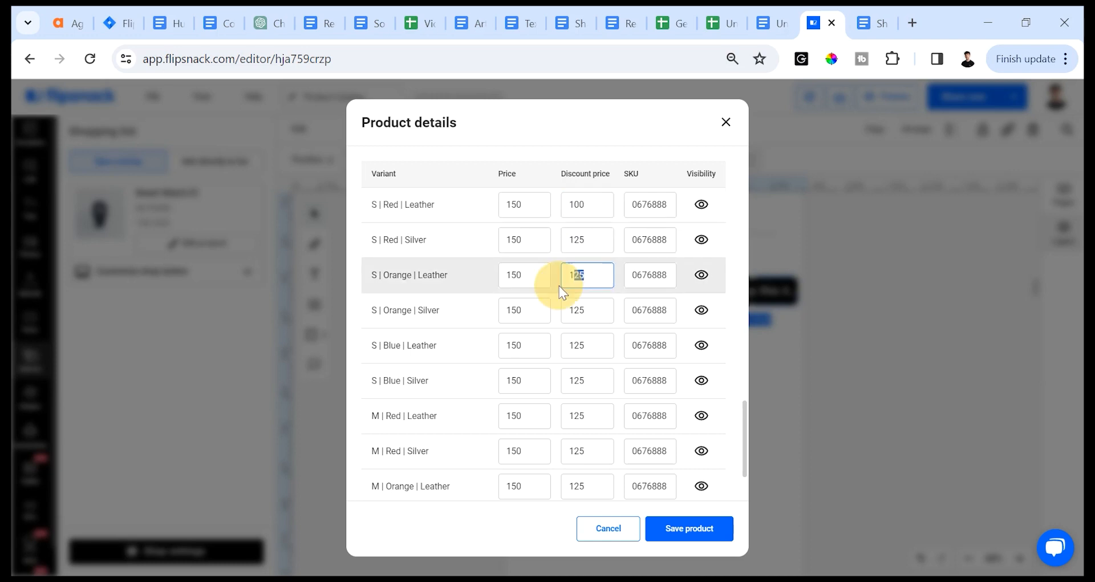
type("100")
double_click(562, 349)
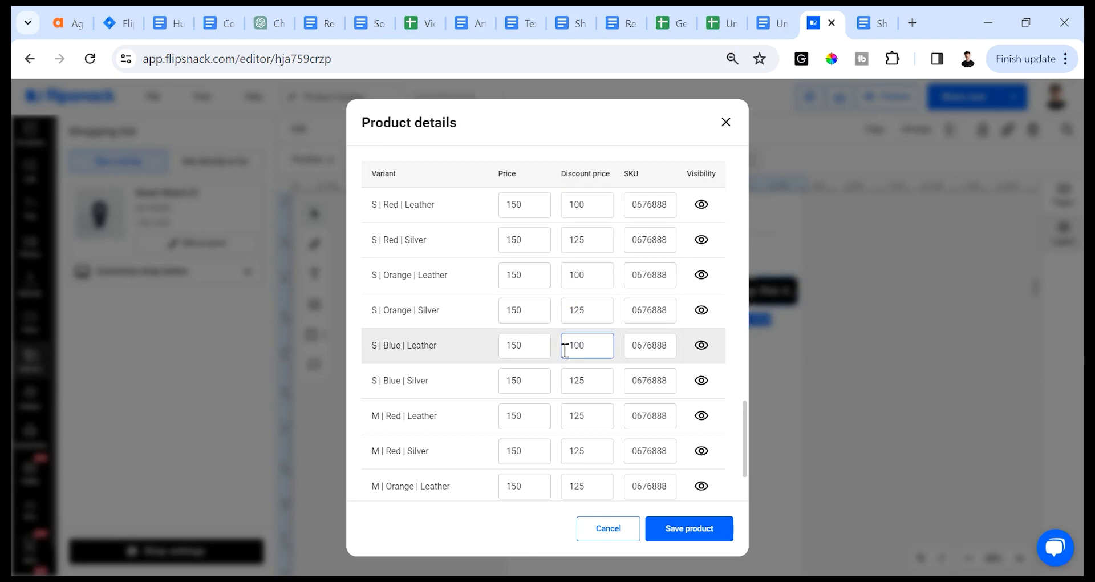
- Set the discount price to 100 for the M Red Leather and M Orange Leather variants
scroll(564, 349, "down", 3)
double_click(587, 330)
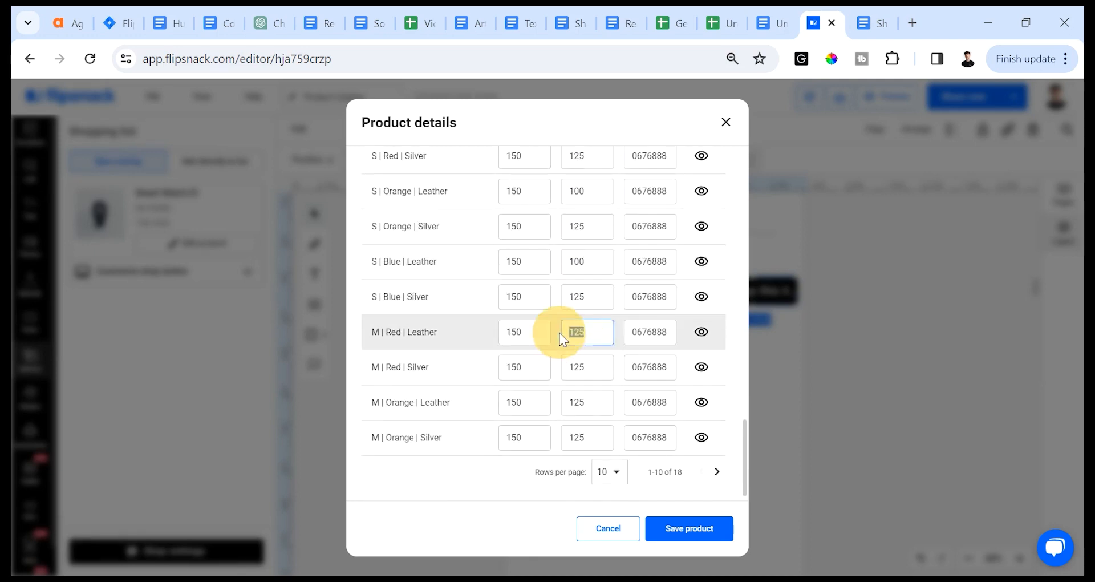
type("100")
double_click(557, 401)
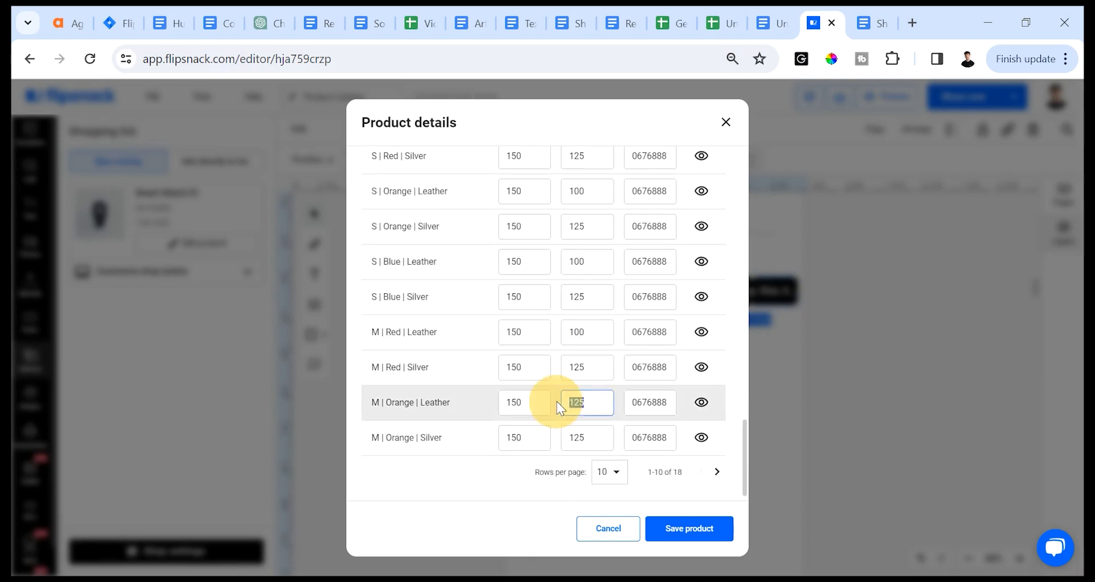
type("100")
- Set the discount price to 90 for the S Red Silver and S Orange Silver variants
scroll(177, 218, "up", 3)
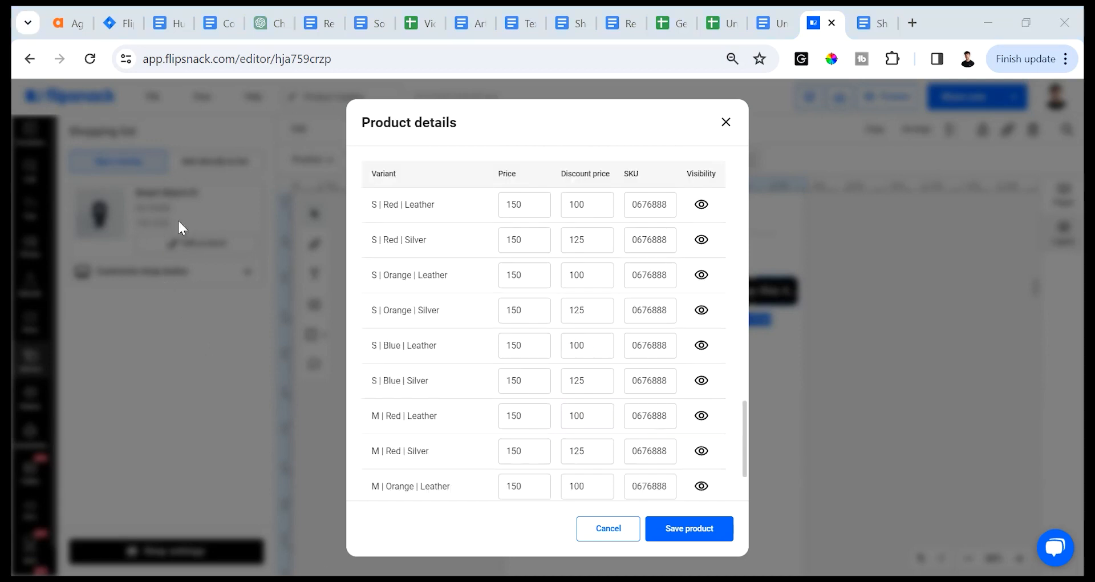
double_click(566, 242)
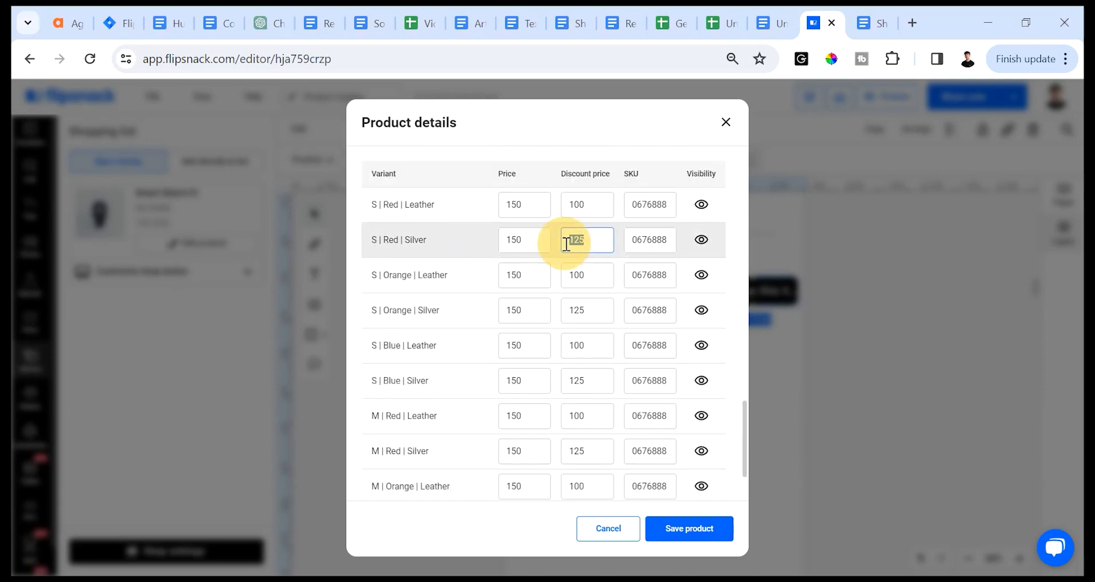
type("90")
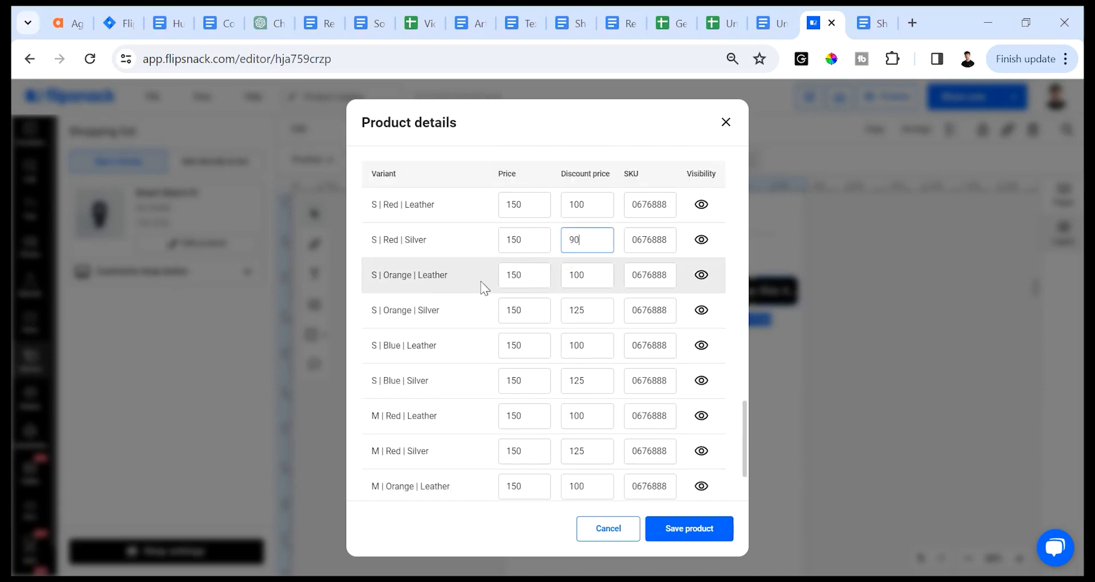
double_click(571, 310)
type("9")
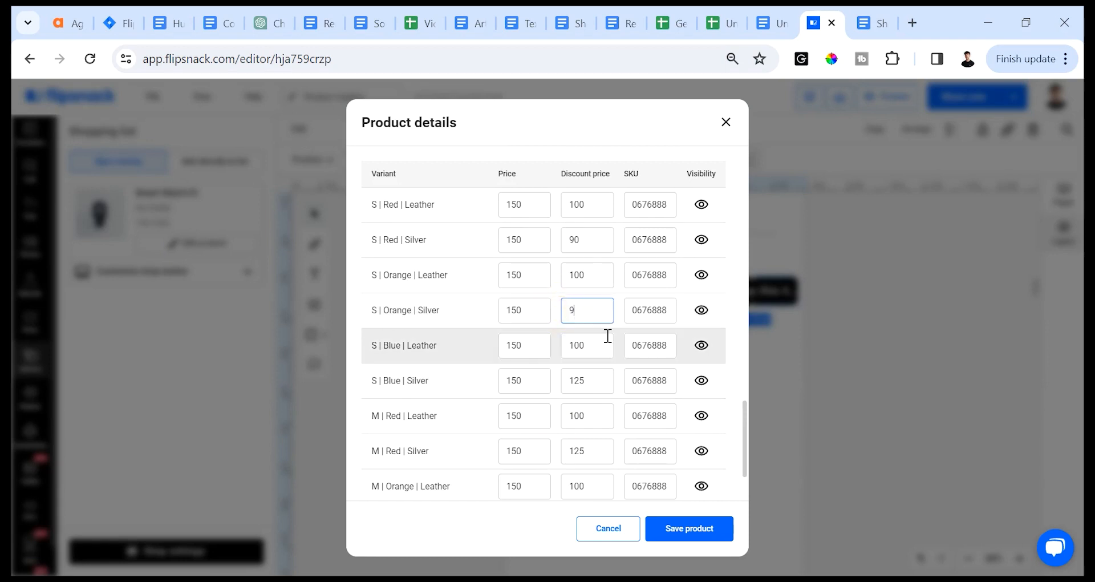
type("0")
- Set the discount price to 90 for the M Red Silver and M Orange Silver variants
scroll(447, 370, "down", 2)
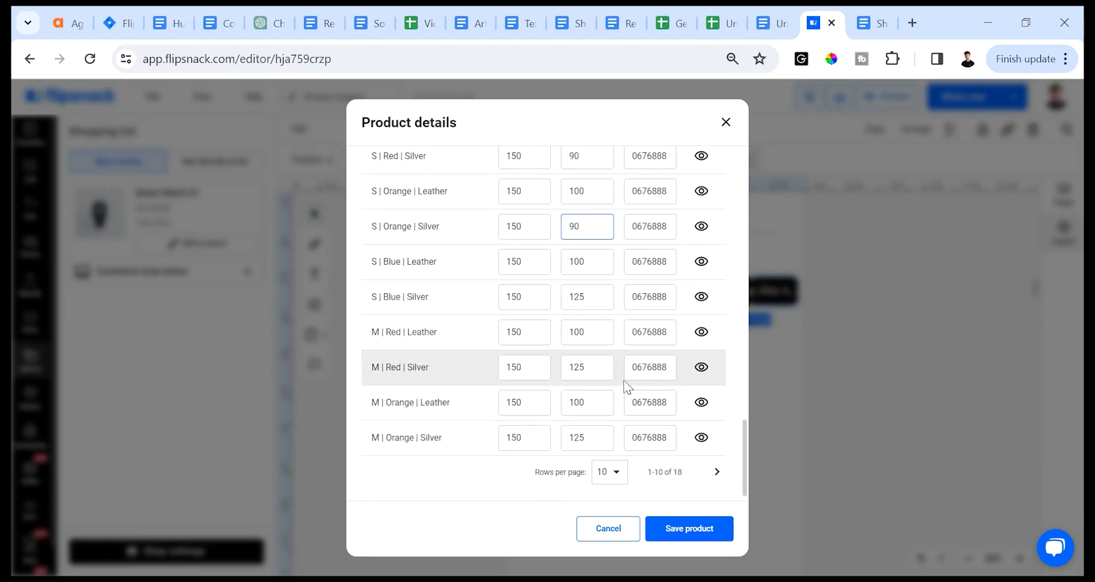
double_click(567, 367)
type("90")
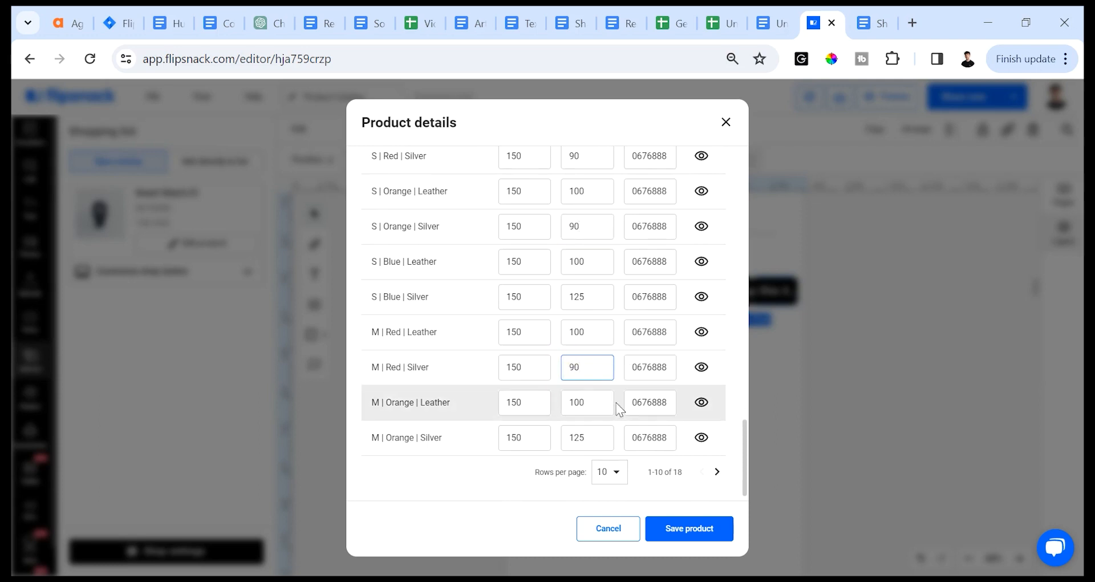
double_click(594, 439)
type("90")
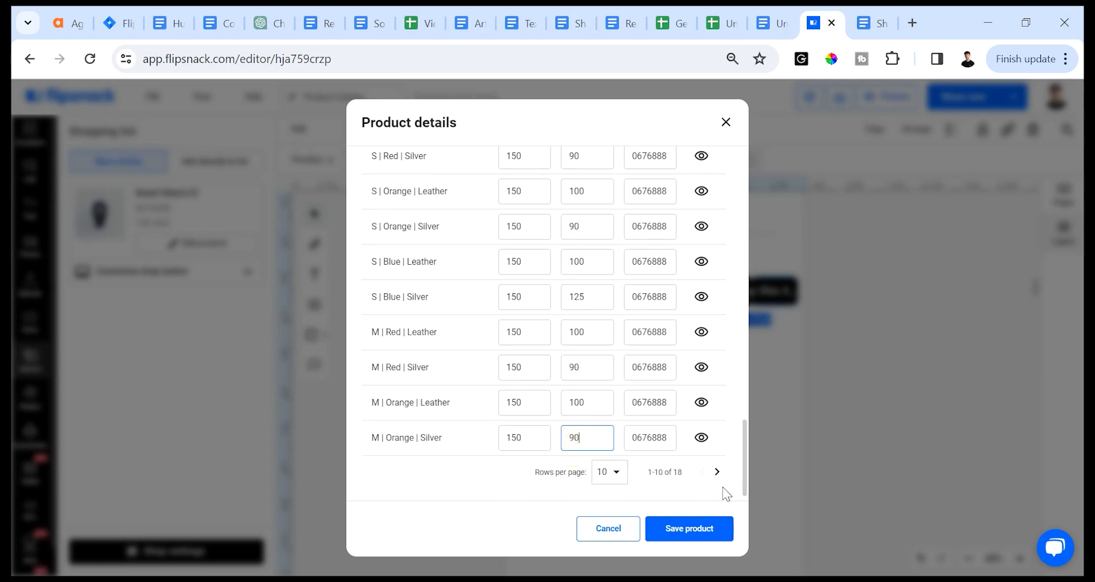
- On the second page of variants, set the discount price to 90 for L Red Silver and L Orange Silver
left_click(718, 473)
scroll(634, 407, "up", 2)
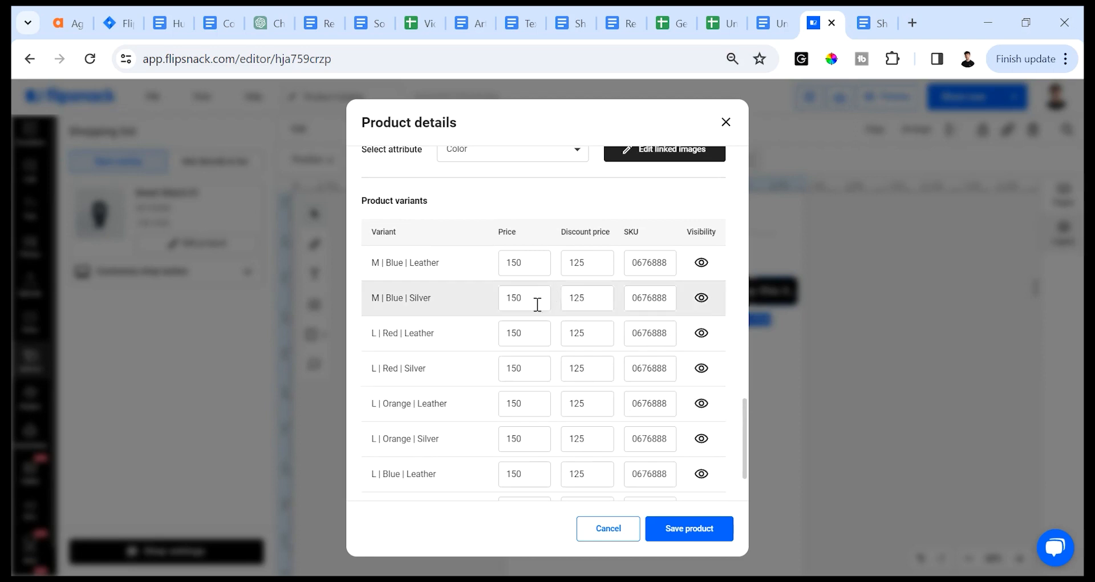
double_click(581, 367)
type("90")
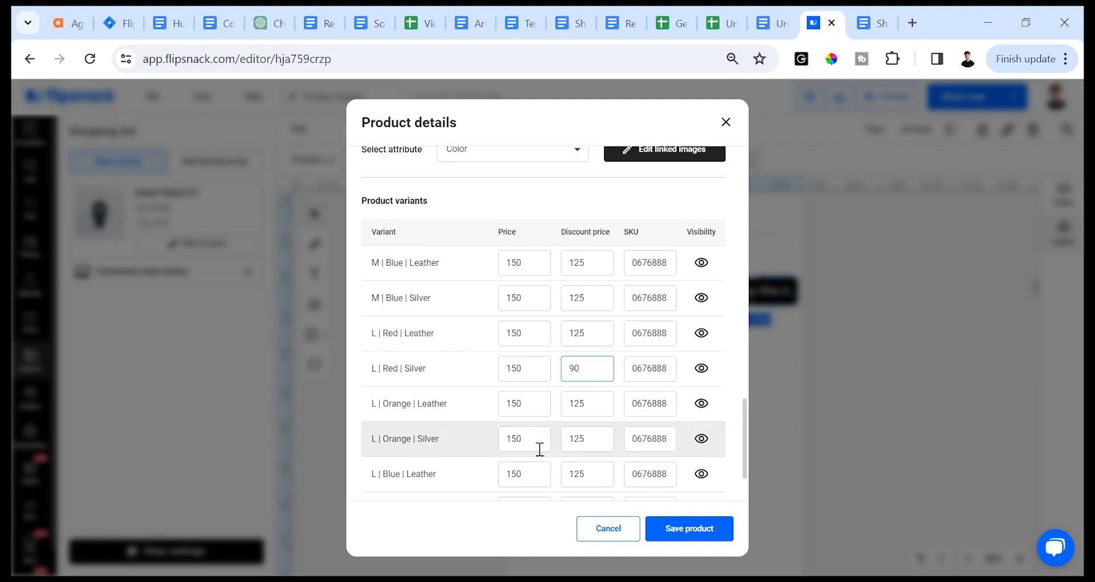
double_click(580, 439)
type("90")
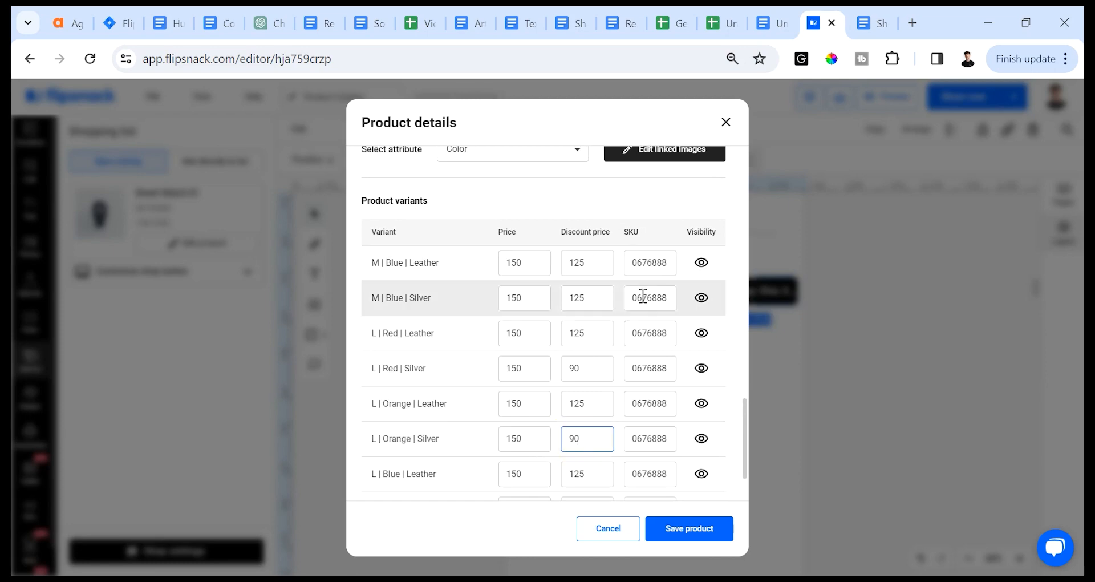
- Return to the first page of product variants and review its first rows
scroll(640, 297, "down", 3)
left_click(701, 461)
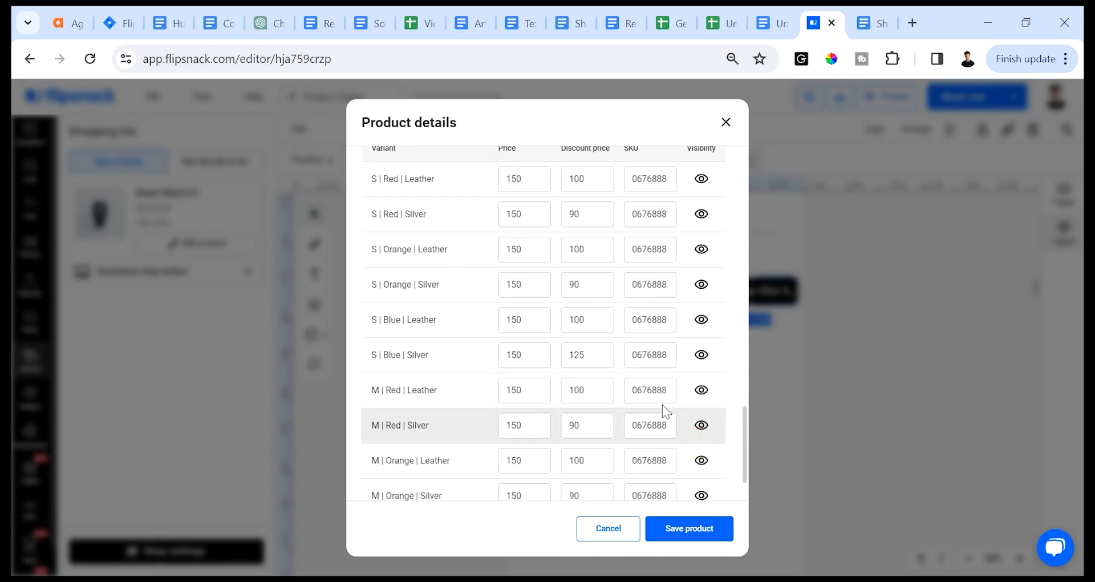
scroll(665, 408, "up", 3)
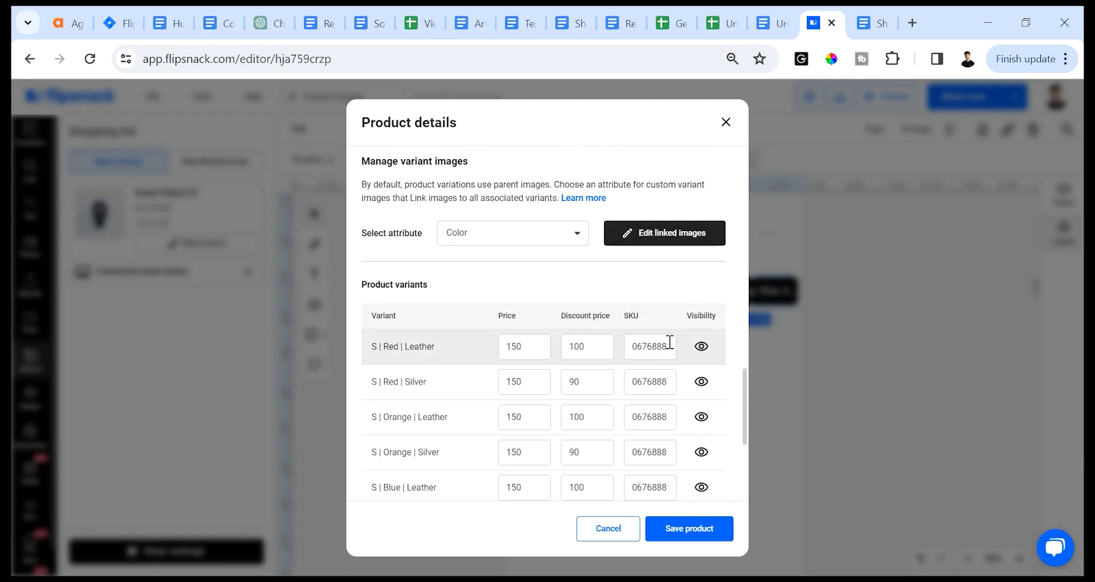
left_click(662, 380)
left_click(674, 417)
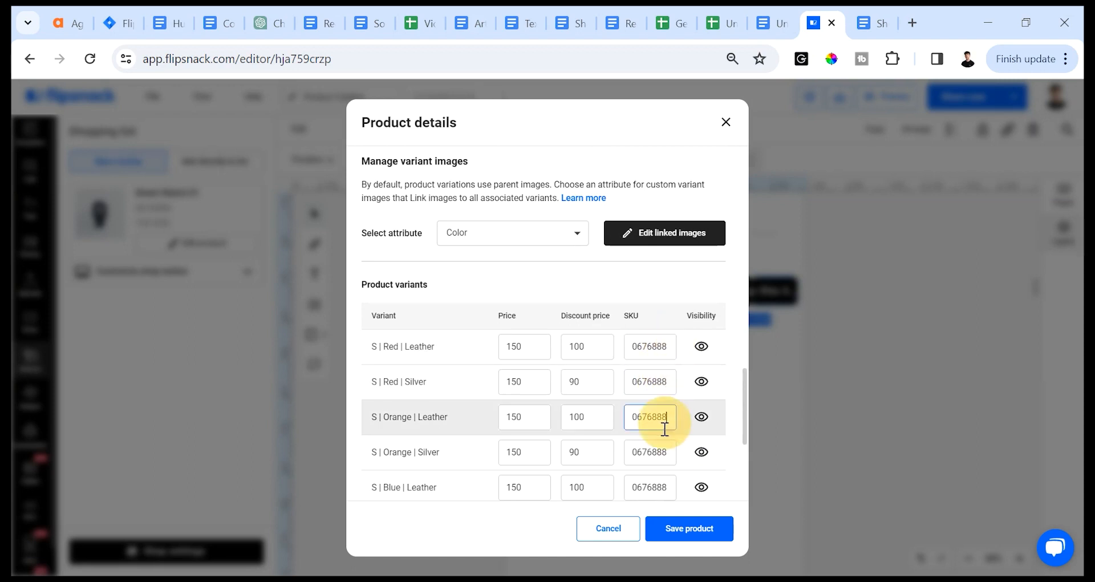
- Hide the M Orange Silver, M Orange Leather and M Red Silver variants of the product, and save the product
scroll(589, 371, "down", 2)
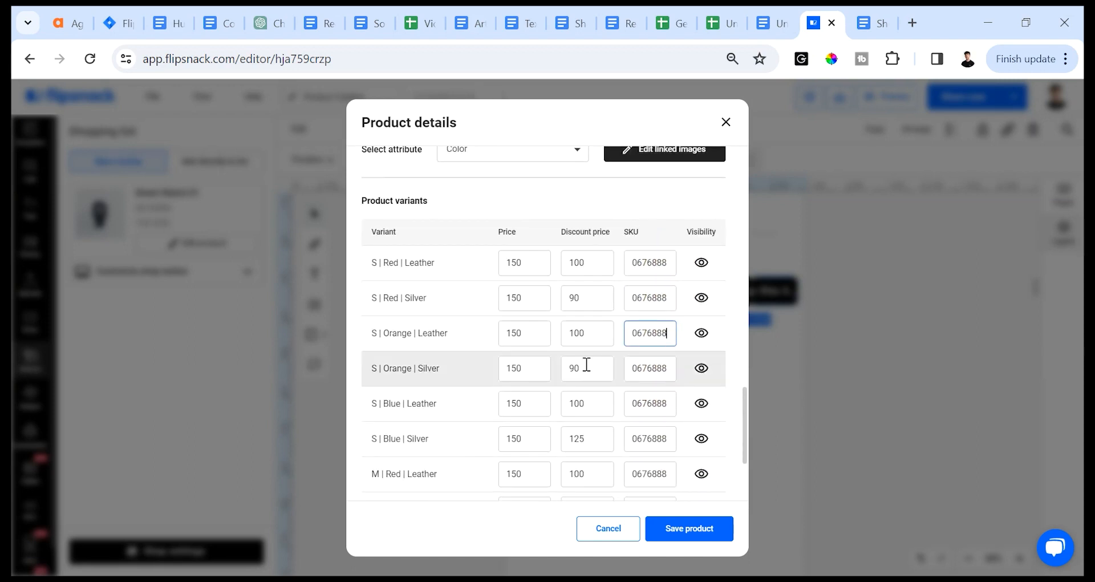
scroll(541, 374, "down", 4)
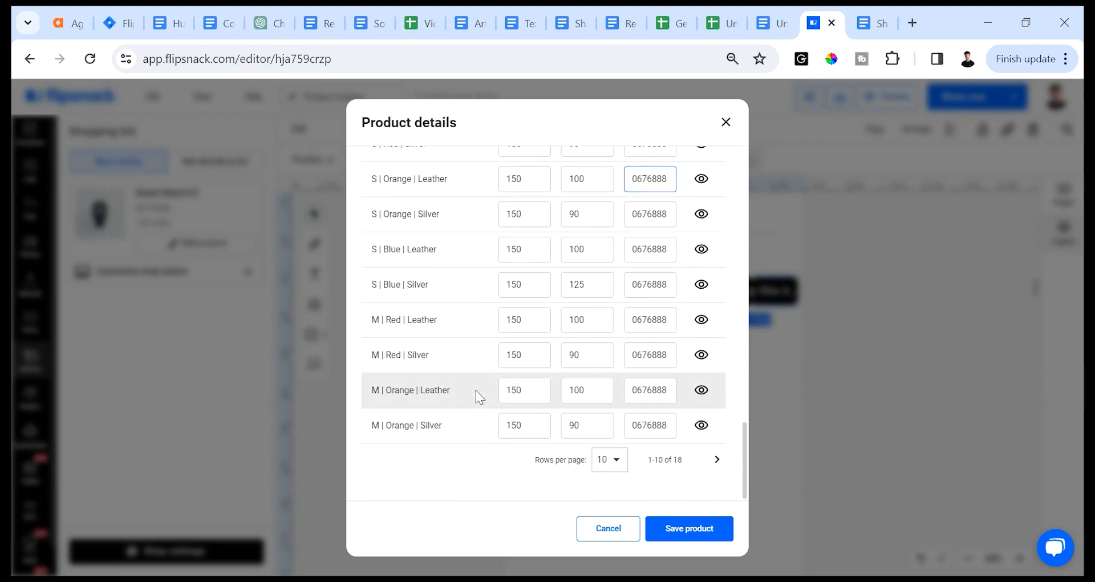
left_click(700, 427)
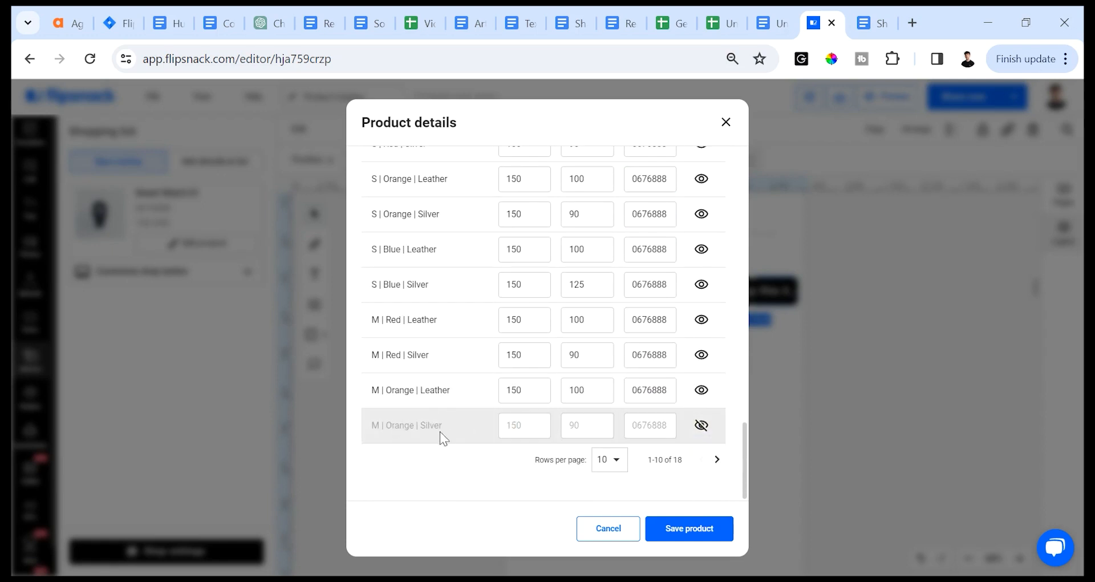
left_click(701, 390)
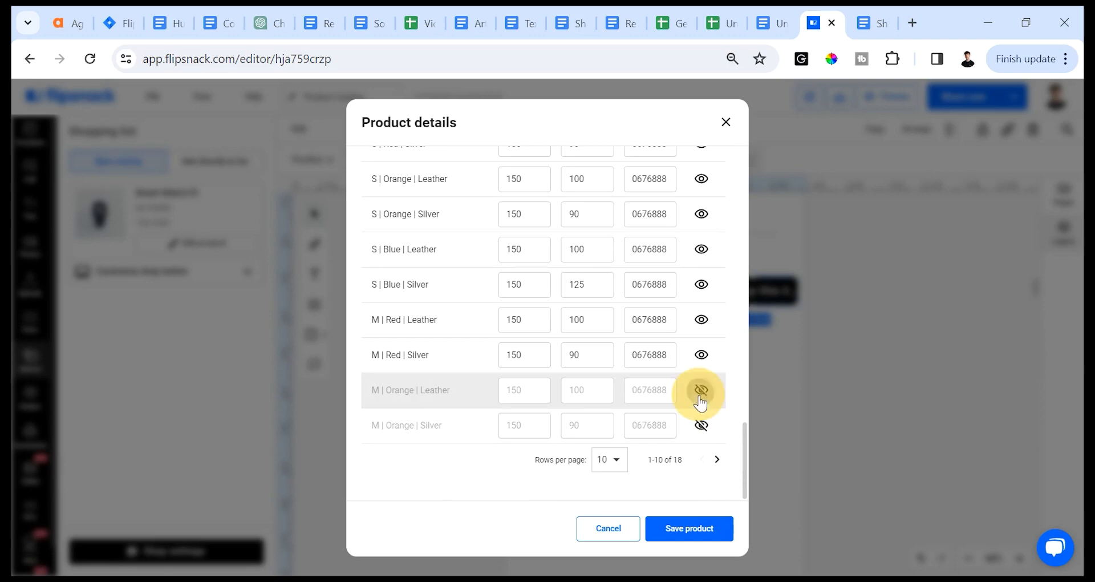
left_click(701, 354)
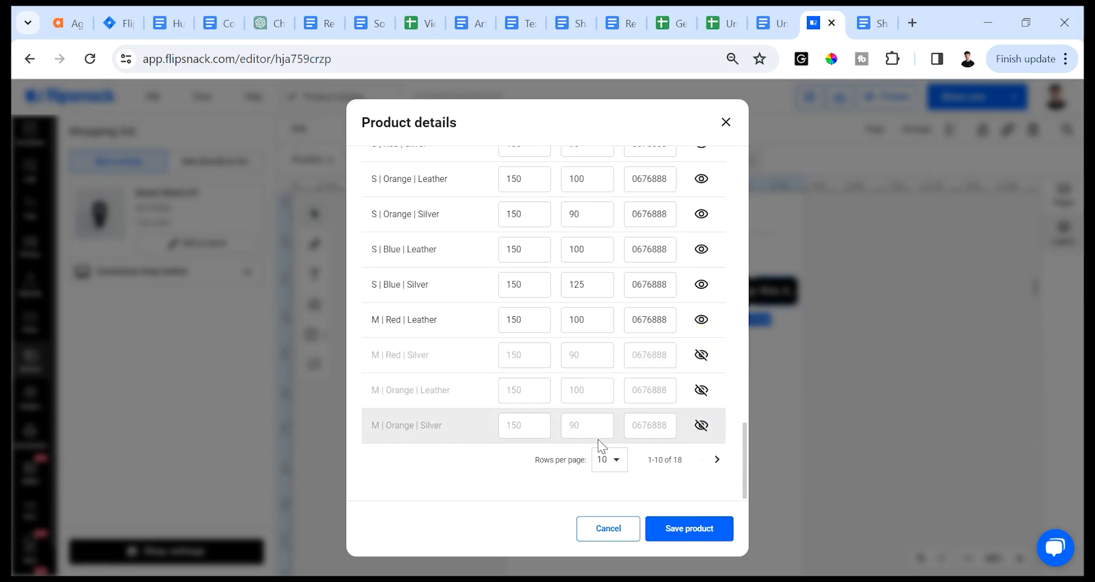
scroll(591, 381, "up", 1)
scroll(591, 381, "up", 5)
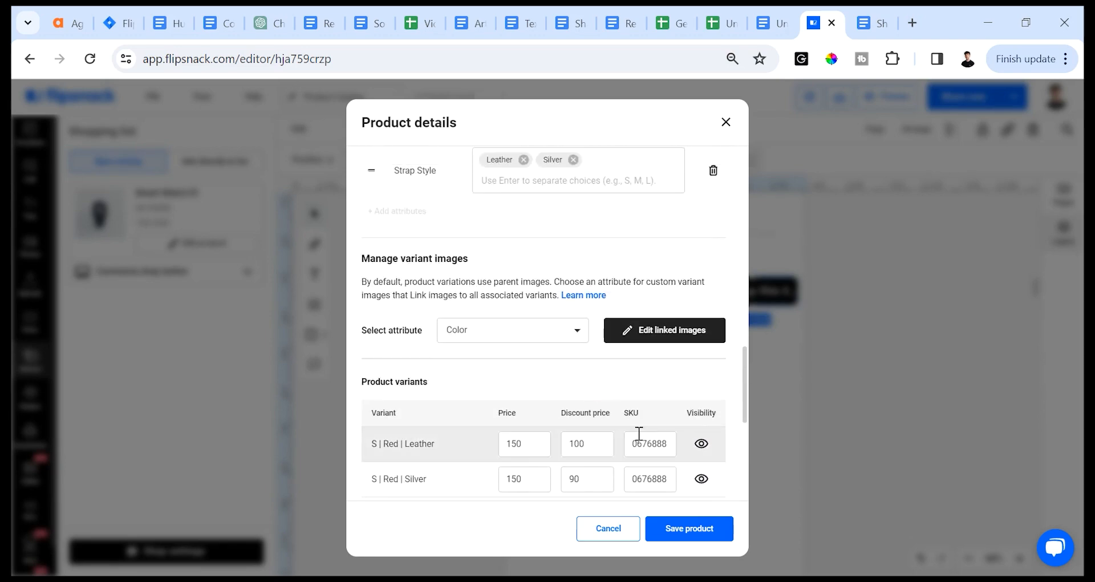
scroll(638, 435, "up", 2)
left_click(695, 534)
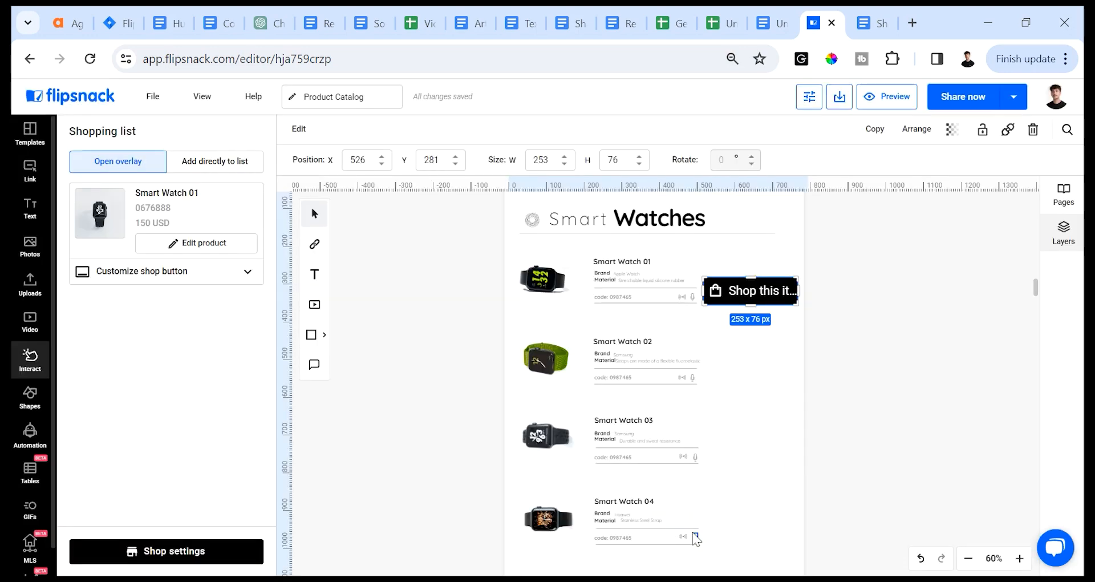
- Preview the flipbook, open the Smart Watch 01 product overlay and try sizes M and L
left_click(883, 98)
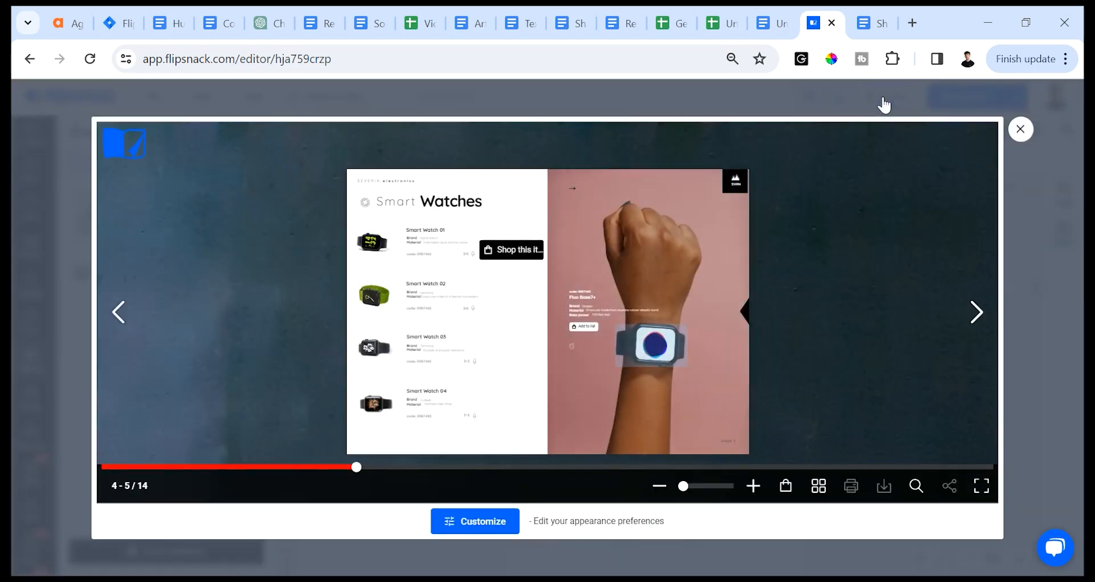
left_click(502, 254)
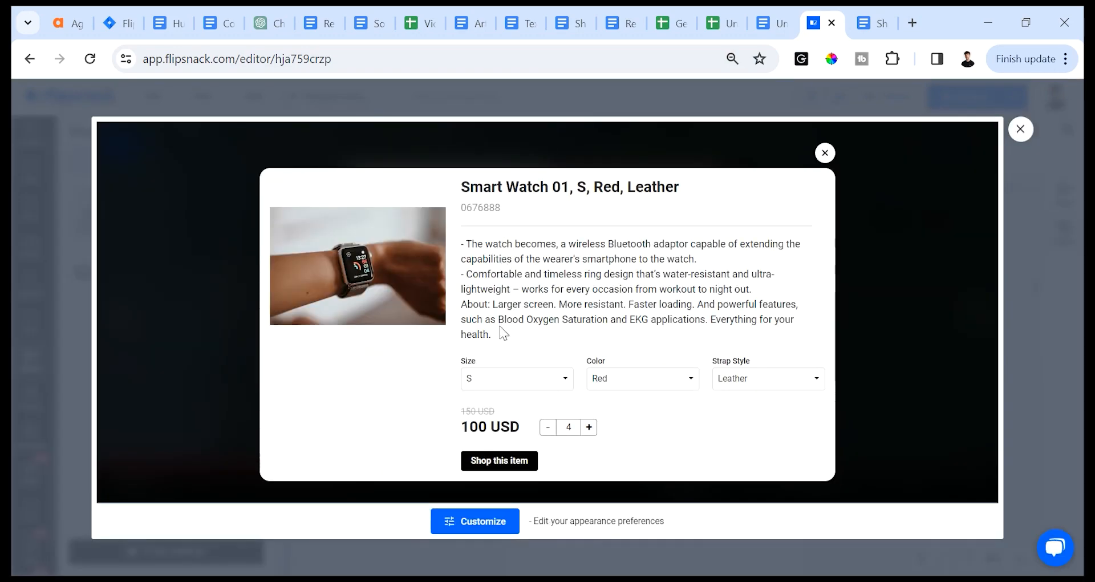
left_click(500, 380)
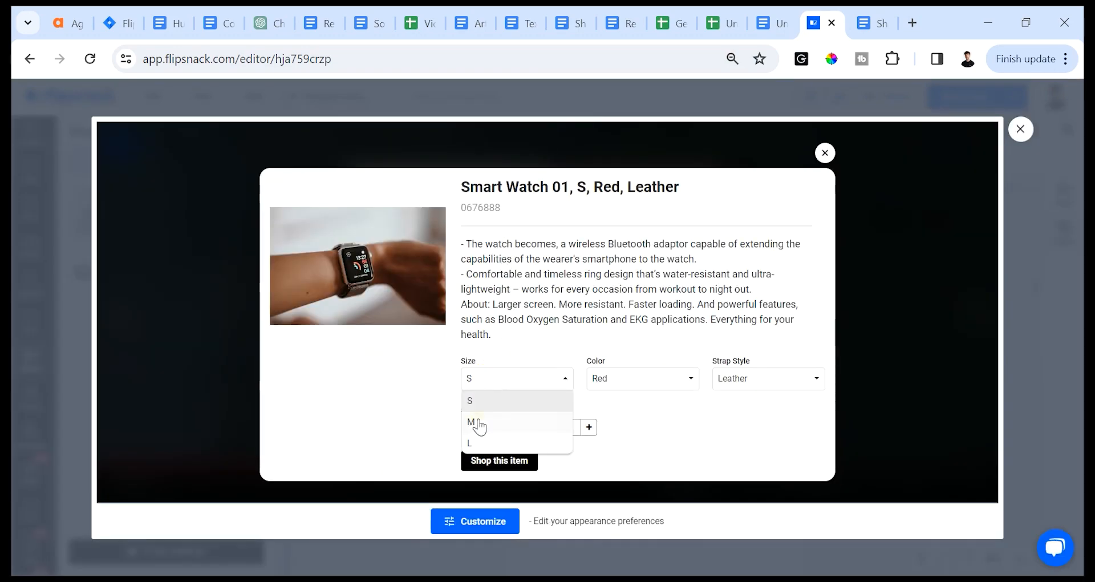
left_click(474, 420)
left_click(498, 380)
left_click(497, 438)
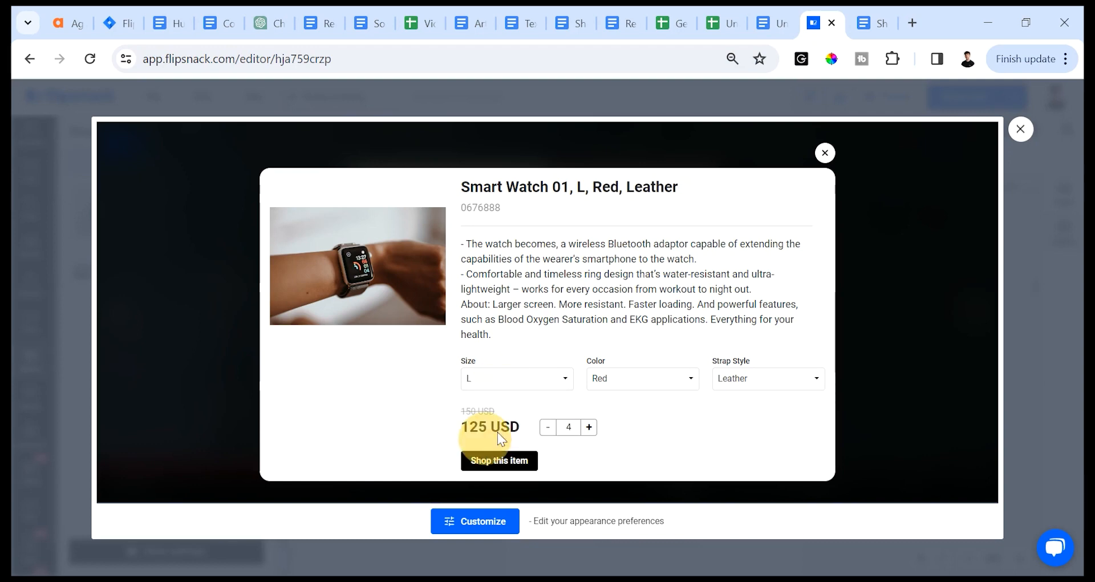
- Try the Orange and Blue colors and the Silver strap style in the product overlay, and close the preview
left_click(617, 389)
left_click(610, 422)
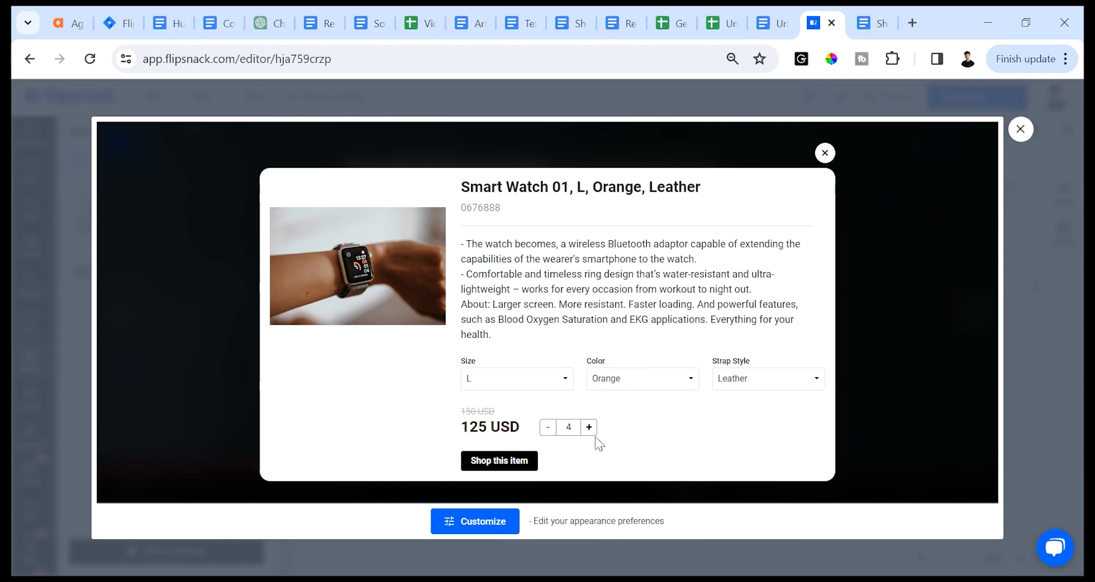
left_click(614, 383)
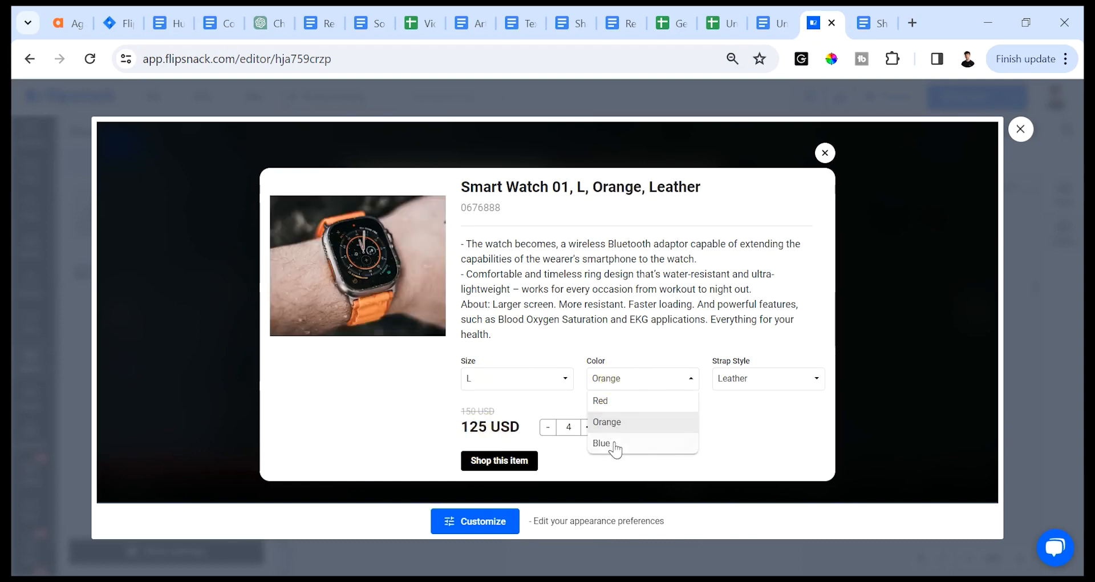
left_click(613, 443)
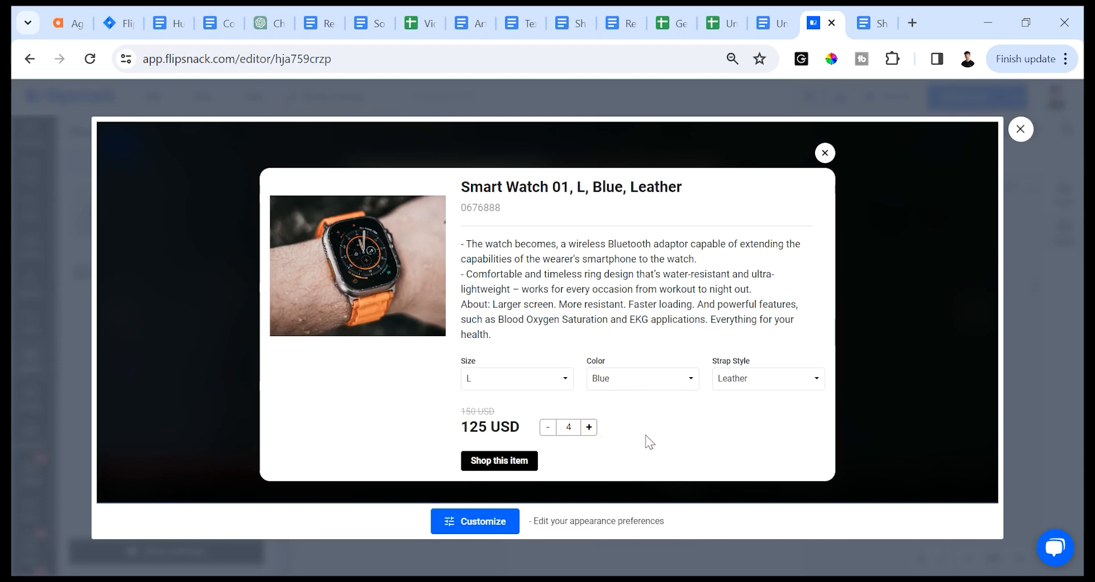
left_click(724, 378)
left_click(752, 422)
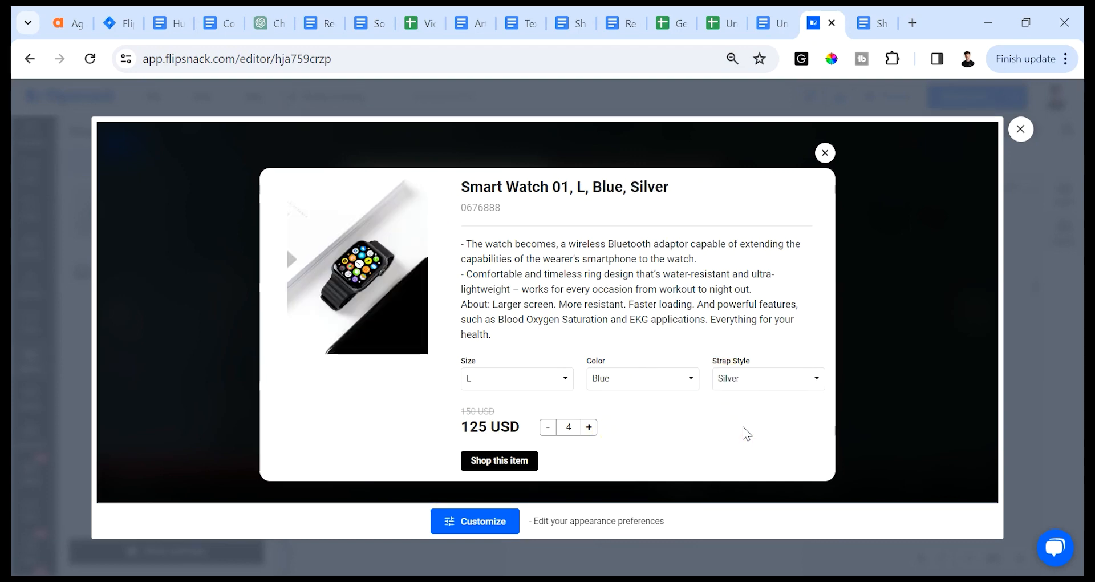
left_click(824, 153)
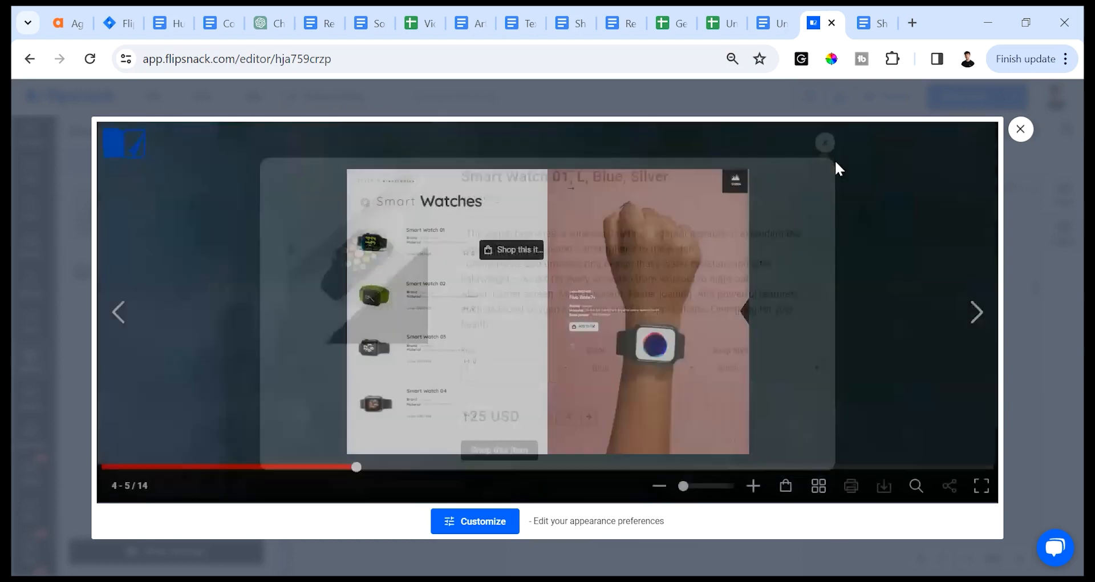
left_click(1014, 136)
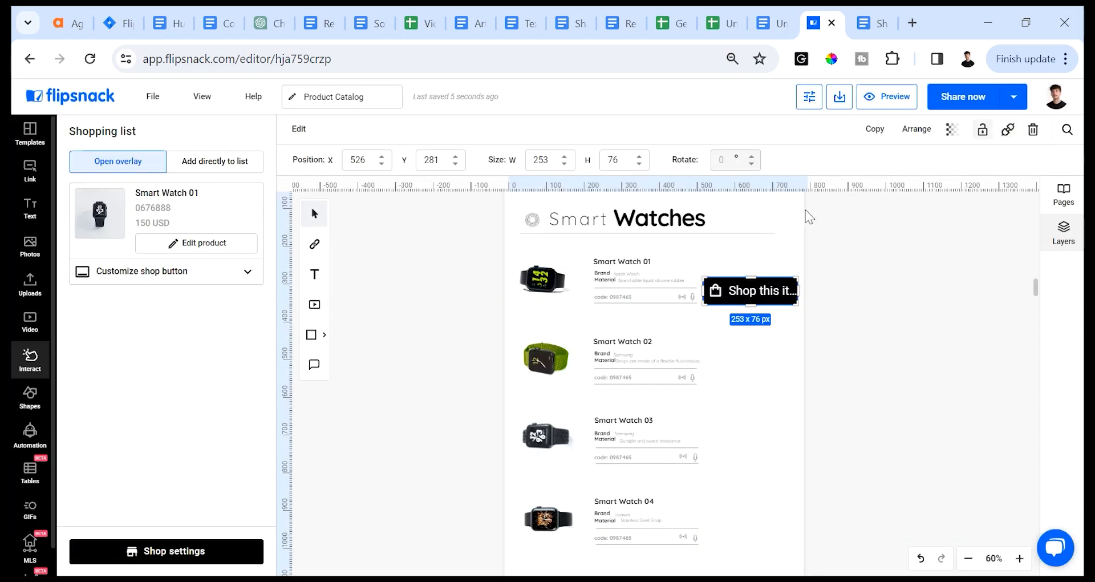
- Change the label of the Smart Watch 01 shop button to "Add to Cart"
left_click(744, 344)
left_click(752, 296)
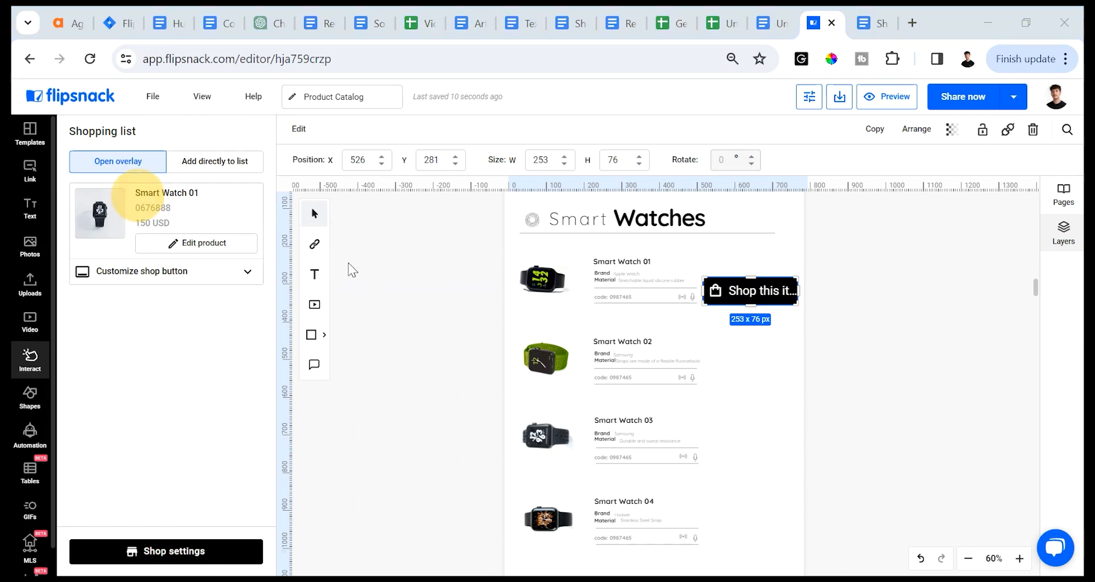
left_click(247, 271)
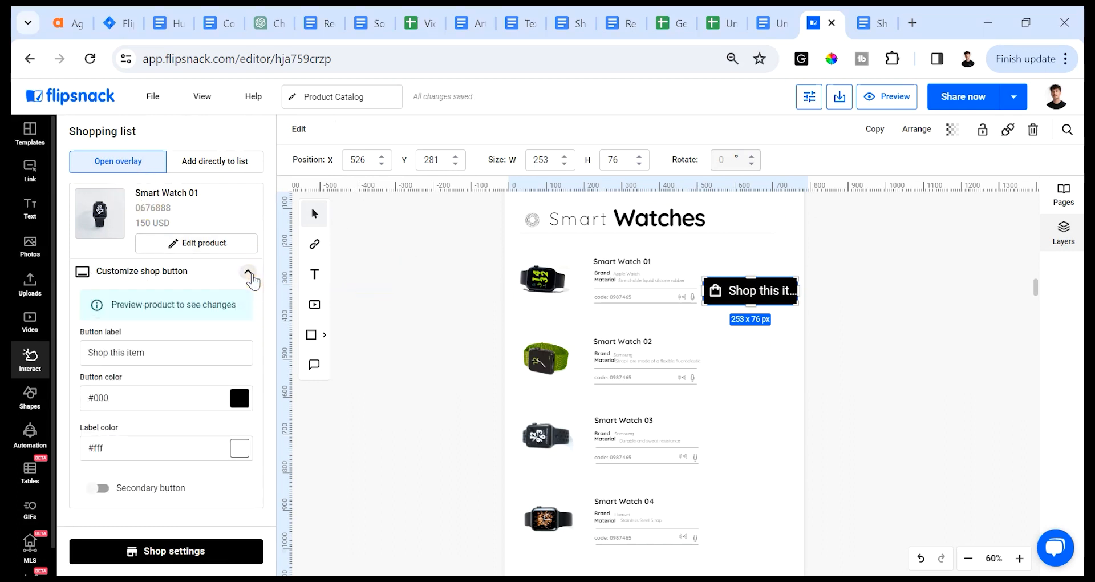
scroll(151, 307, "down", 1)
triple_click(151, 307)
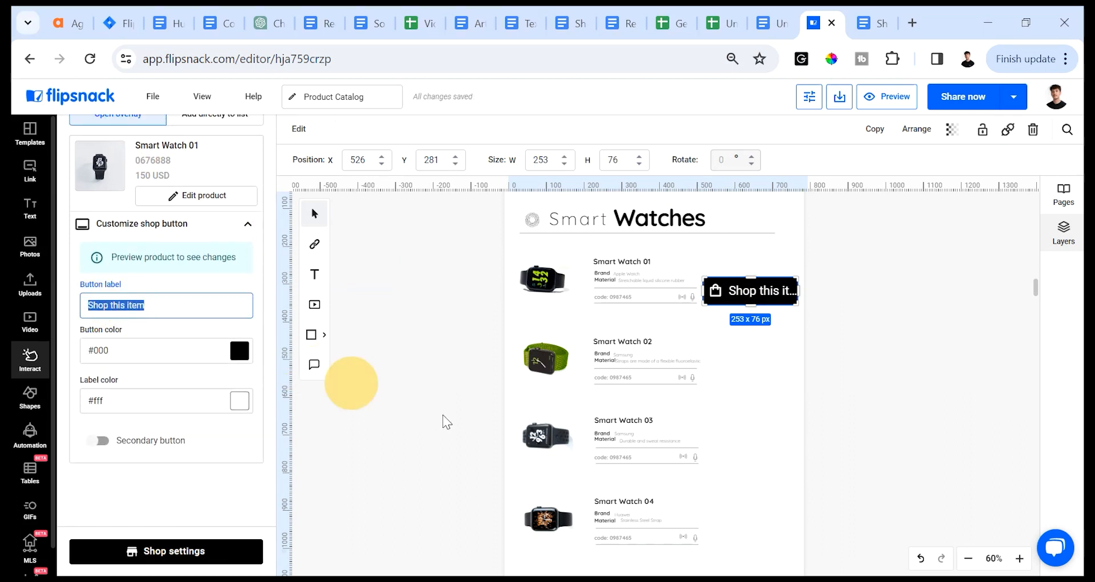
type("Add t")
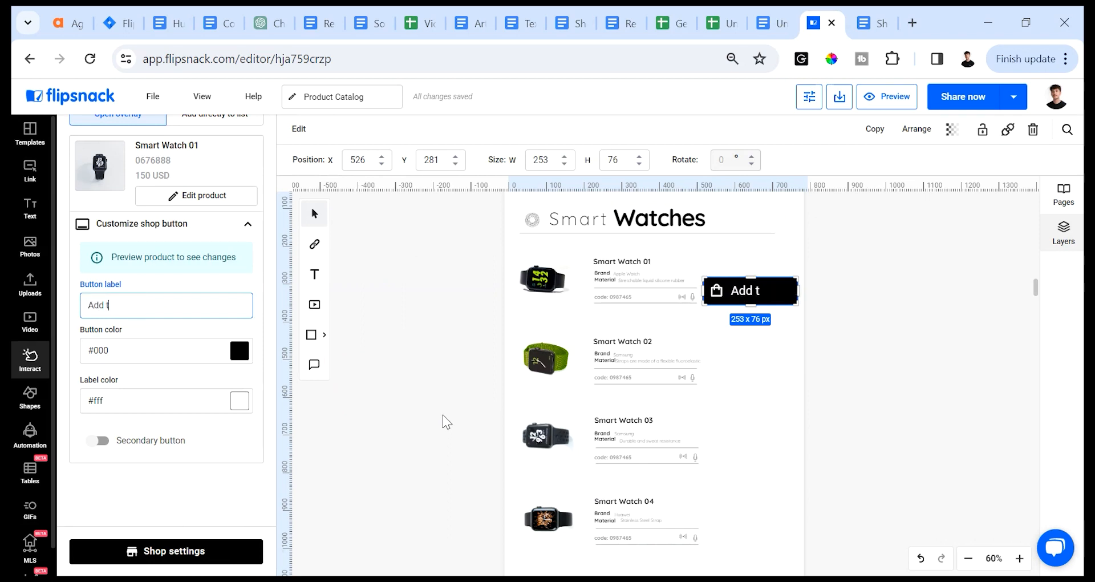
type("o Cart")
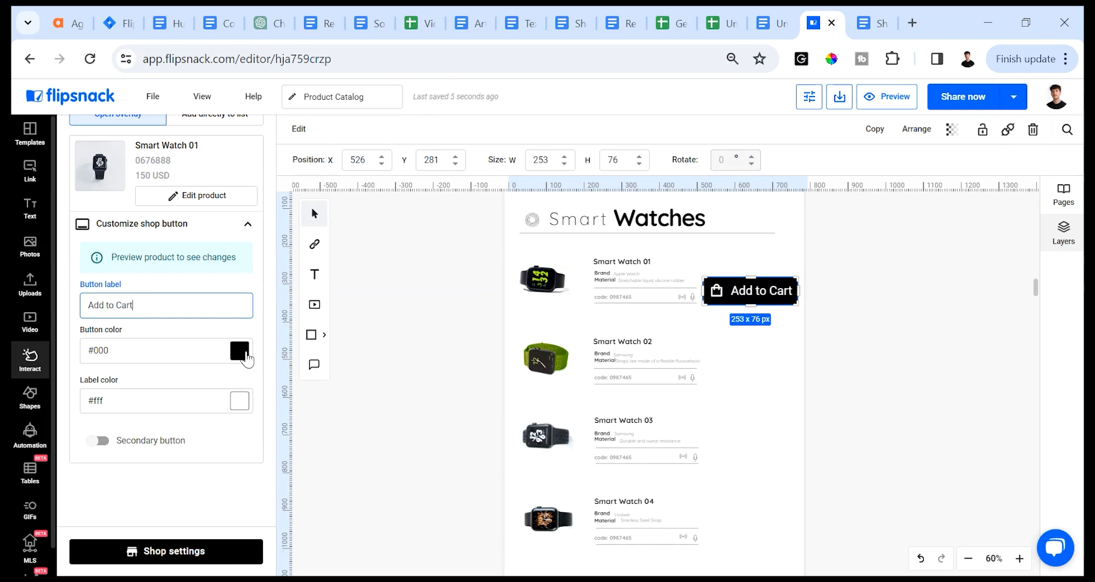
- Set the shop button's color to grey #8c8585 and its label color to dark #272222
left_click(240, 350)
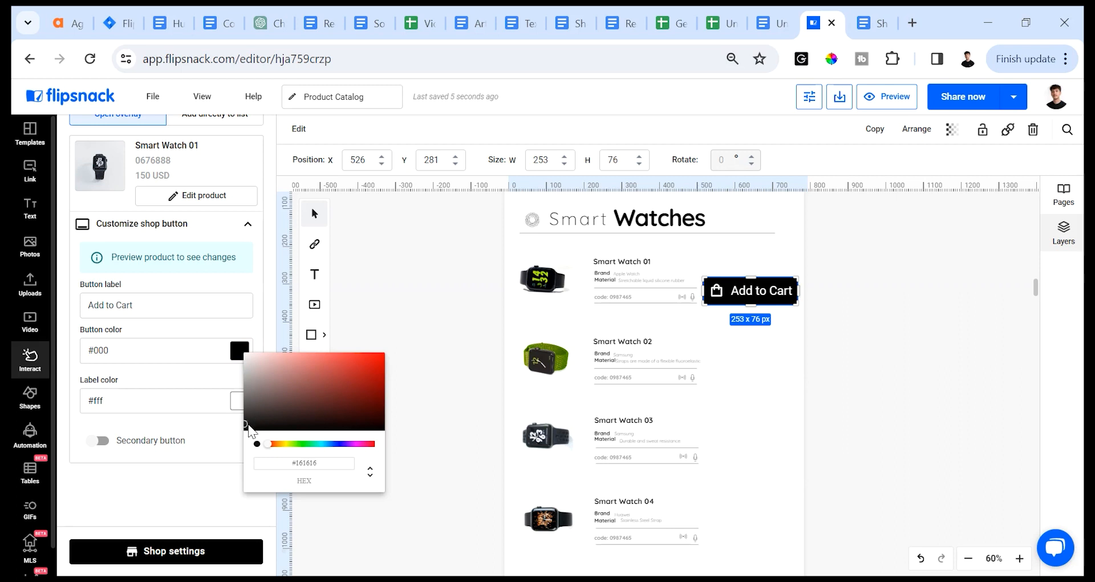
left_click_drag(254, 425, 254, 394)
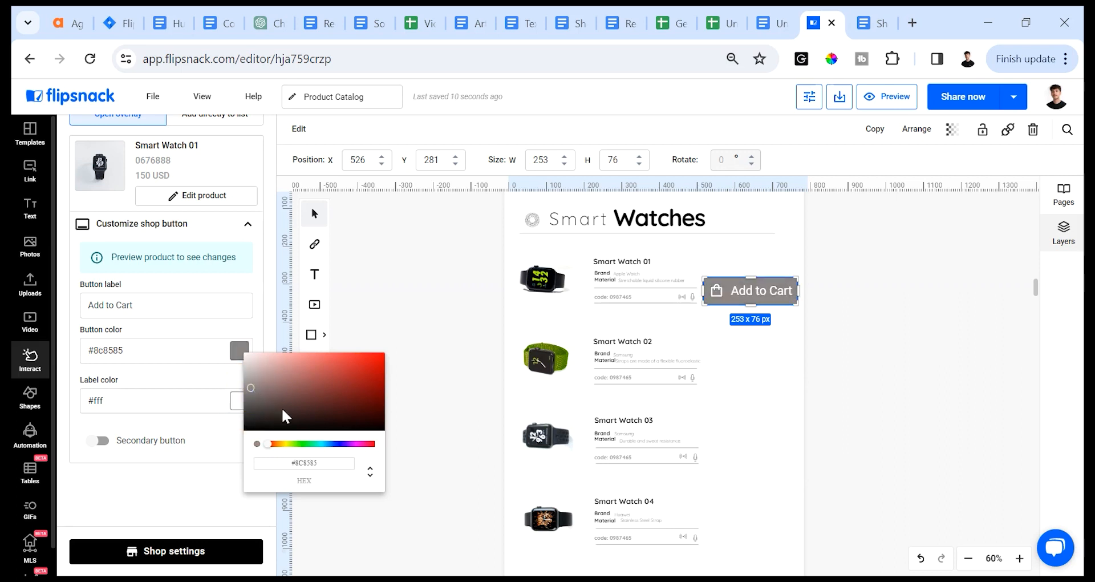
left_click(163, 399)
left_click(239, 401)
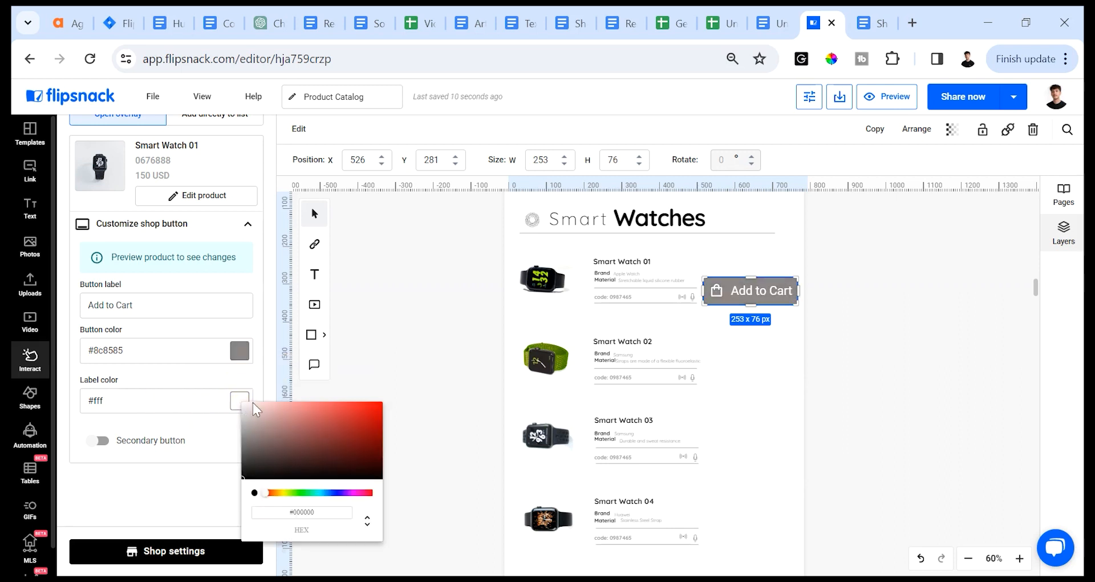
left_click_drag(245, 476, 260, 469)
left_click(208, 458)
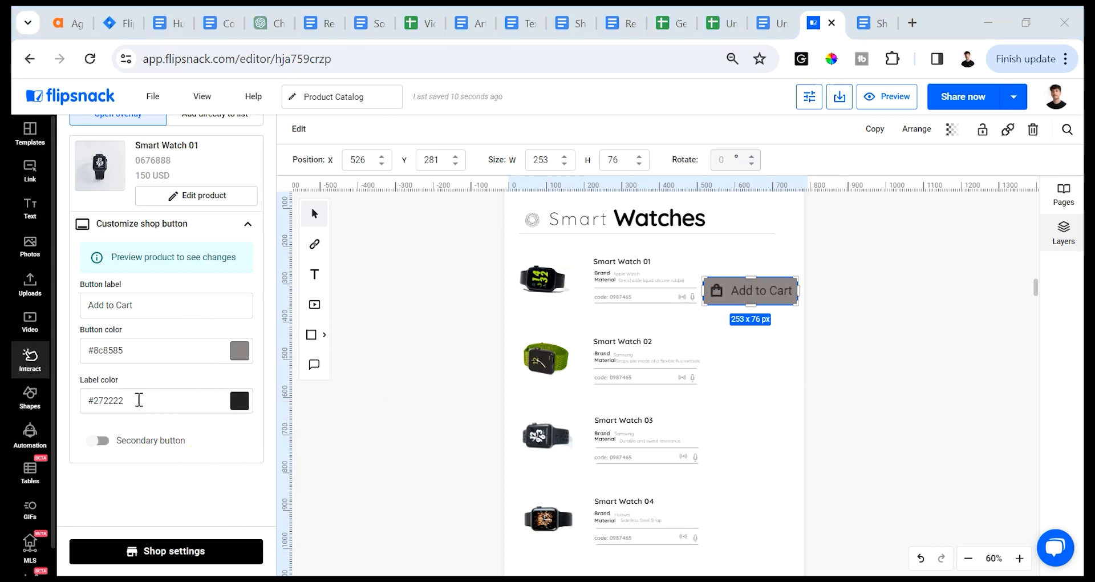
left_click(97, 440)
scroll(134, 395, "down", 2)
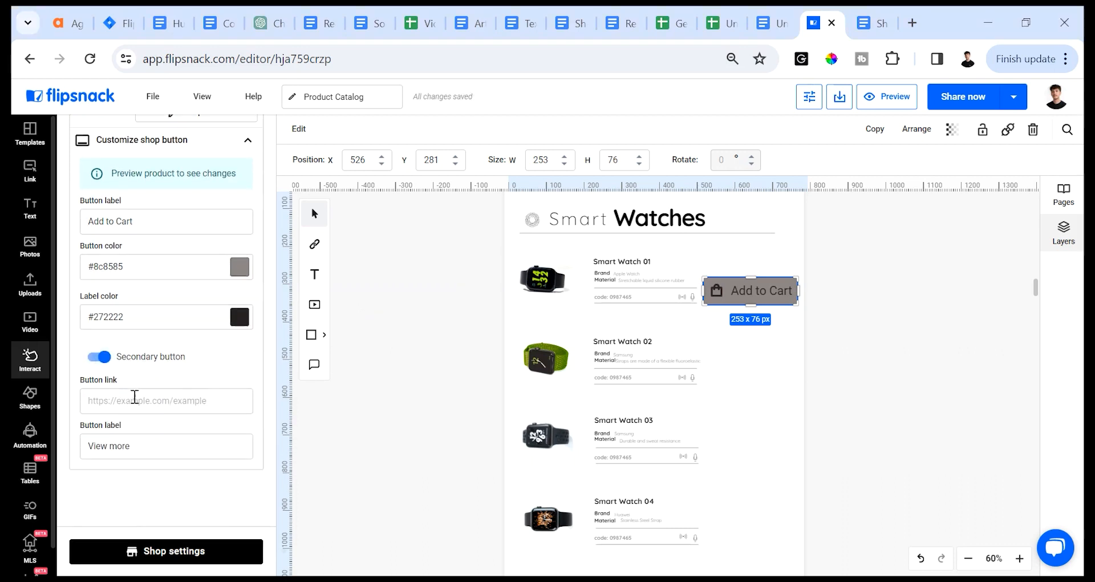
left_click(138, 399)
type("https://www.flipsnack.com/")
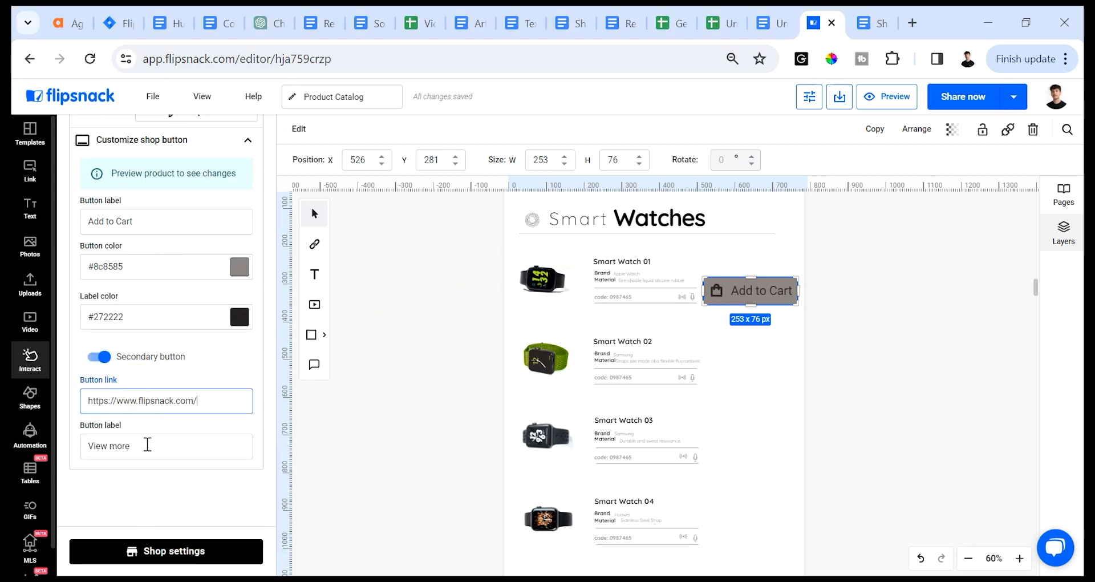
left_click_drag(148, 444, 85, 445)
type("lick here!")
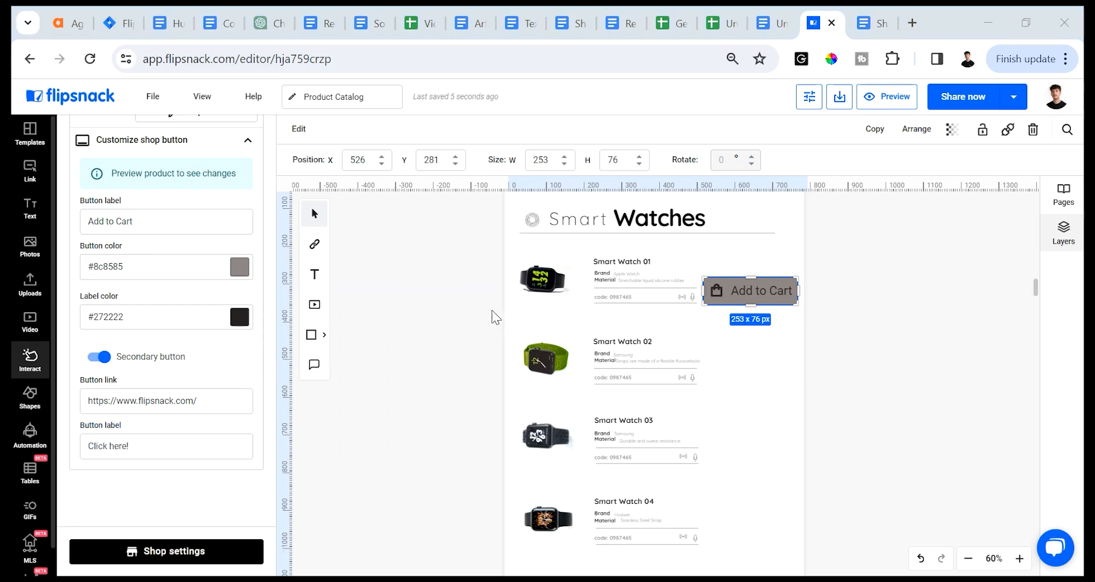
- Preview the flipbook, check both customized buttons in the Smart Watch 01 product overlay, and return to the editor
left_click(889, 96)
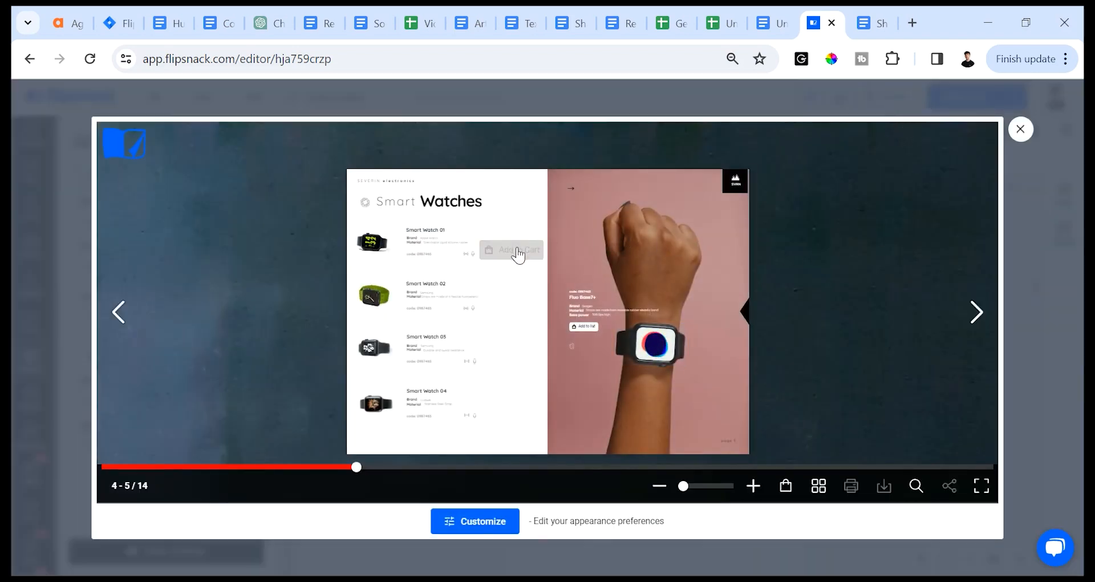
left_click(518, 251)
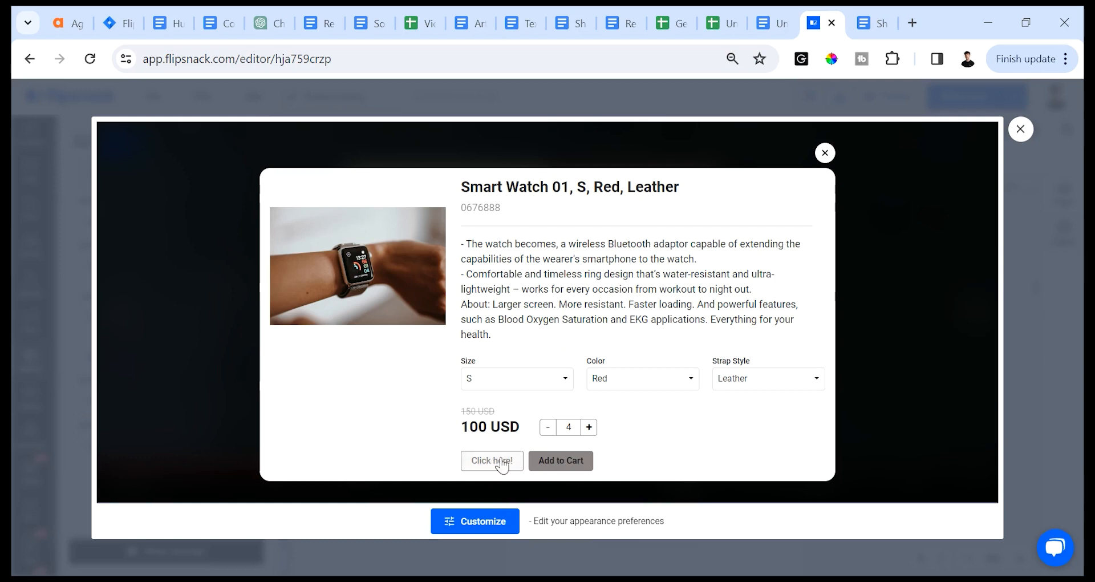
left_click(824, 152)
left_click(1020, 129)
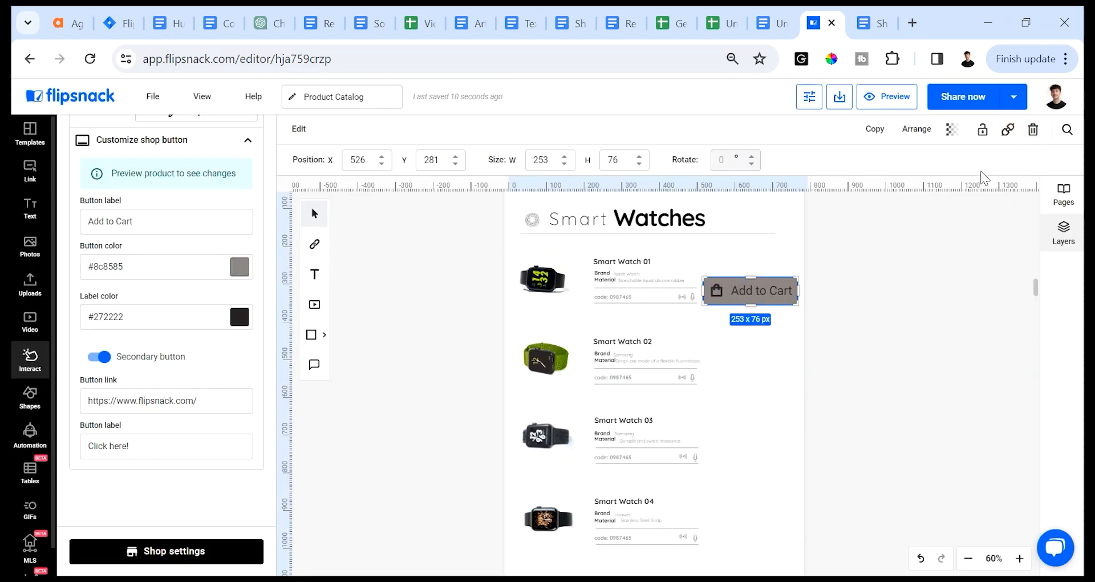